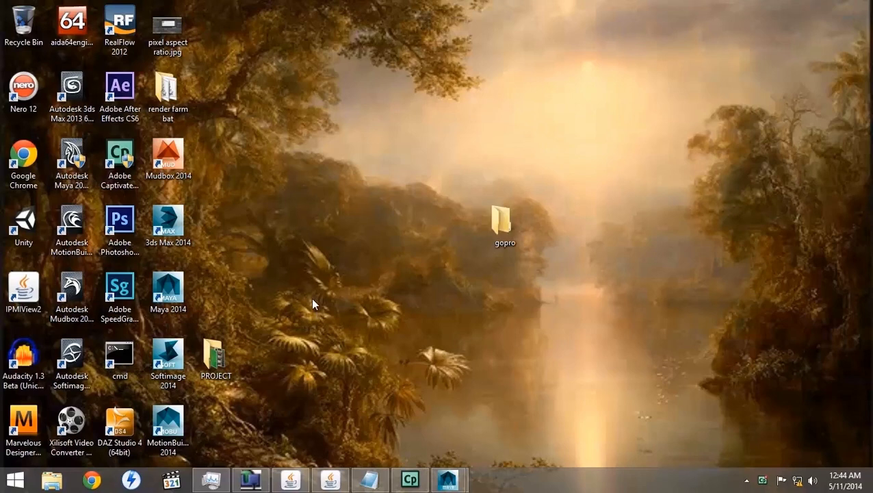
Browse to C:\Program Files\Autodesk and select the mrsat3.11.1-maya2014 folder.
click(54, 481)
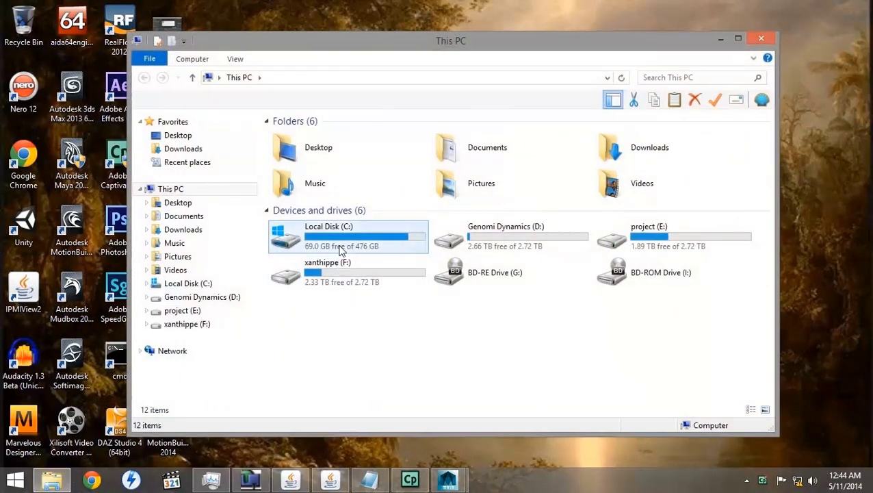
double_click(340, 251)
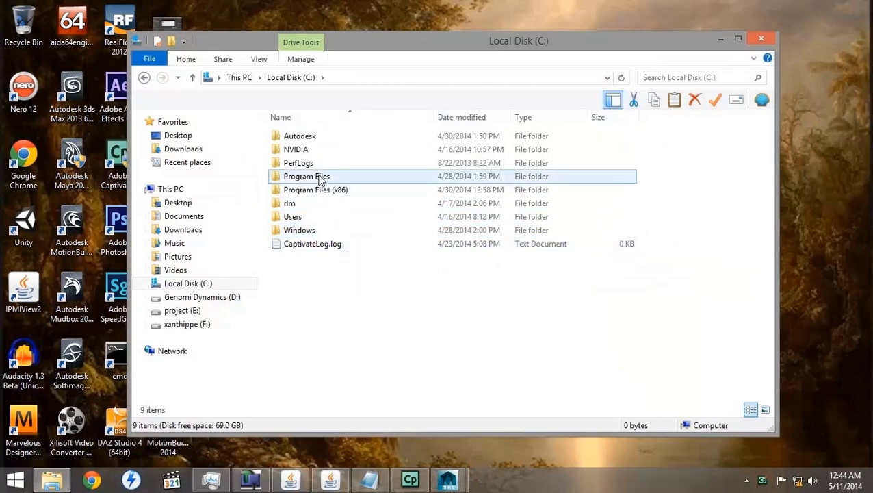
double_click(320, 177)
double_click(306, 145)
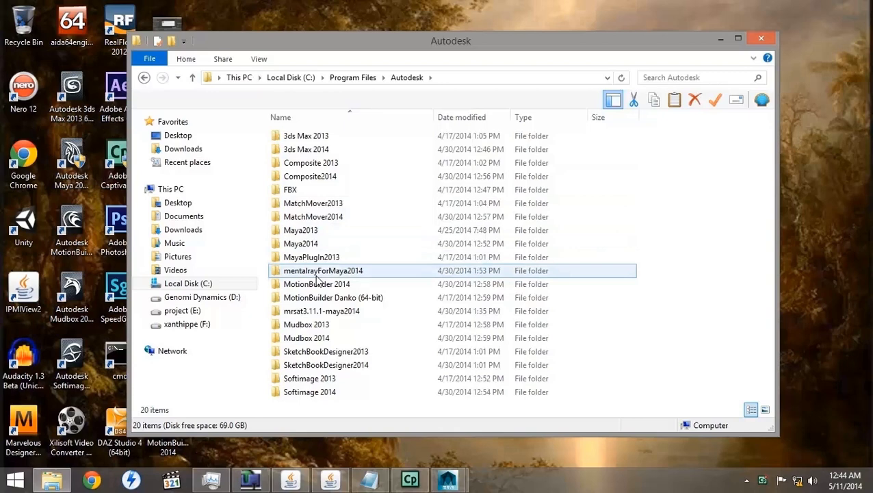
mouse_move(316, 274)
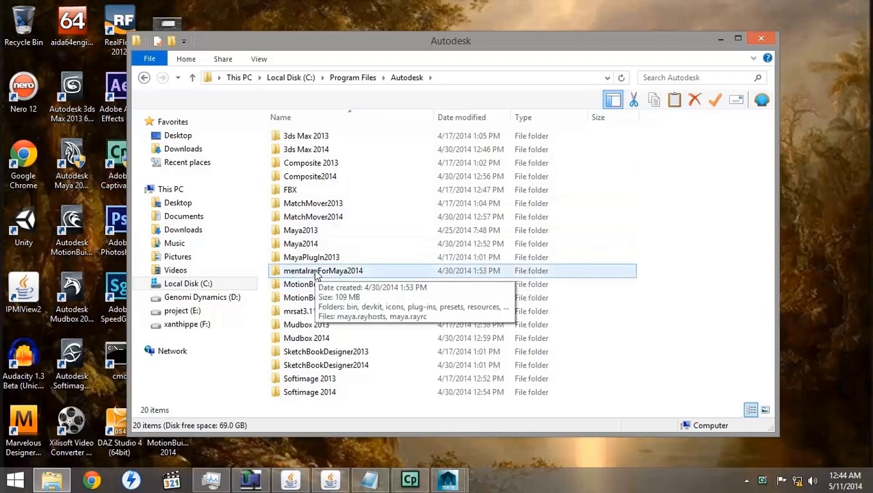
click(307, 316)
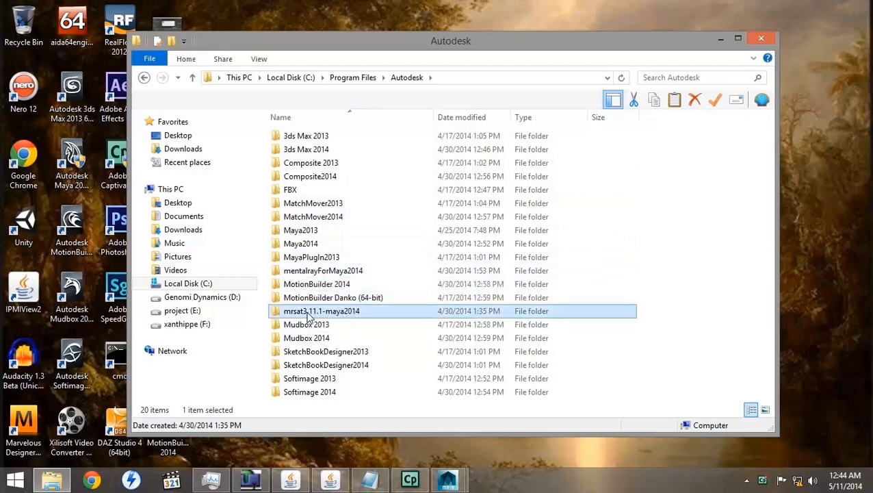
Go to Documents\maya\2014-x64\prefs and open maya.rayhosts in Notepad.
click(186, 287)
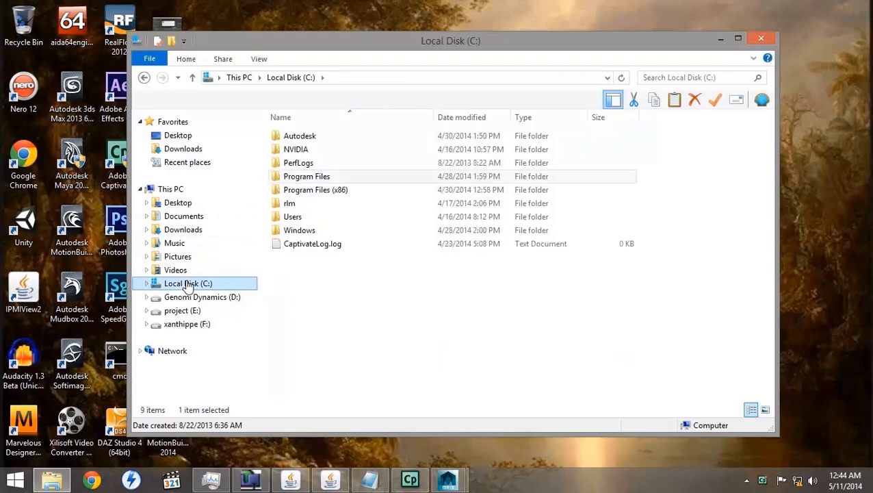
click(180, 218)
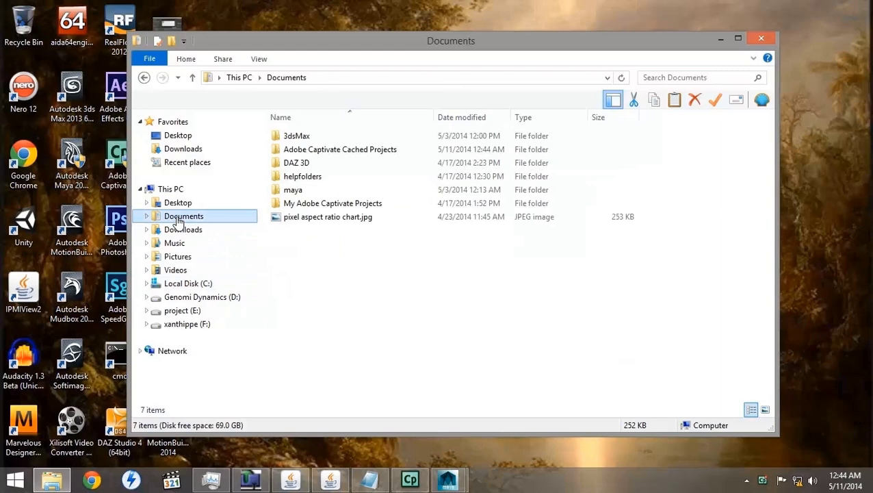
double_click(294, 191)
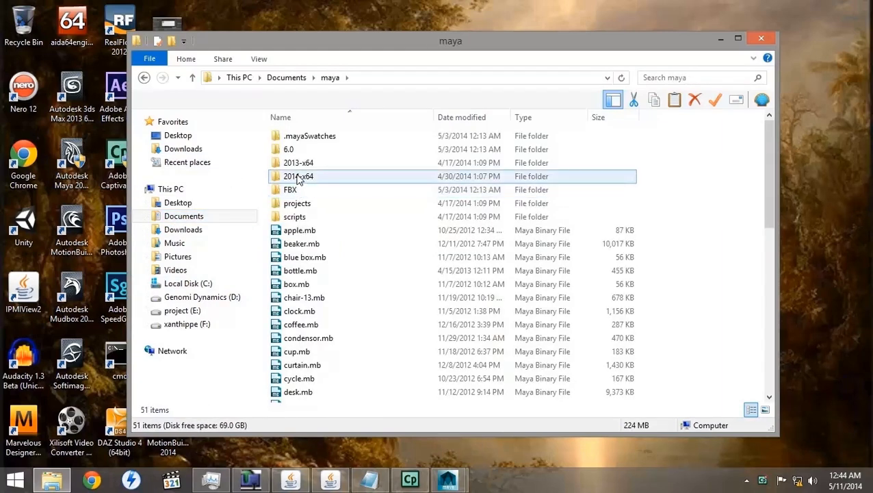
double_click(298, 178)
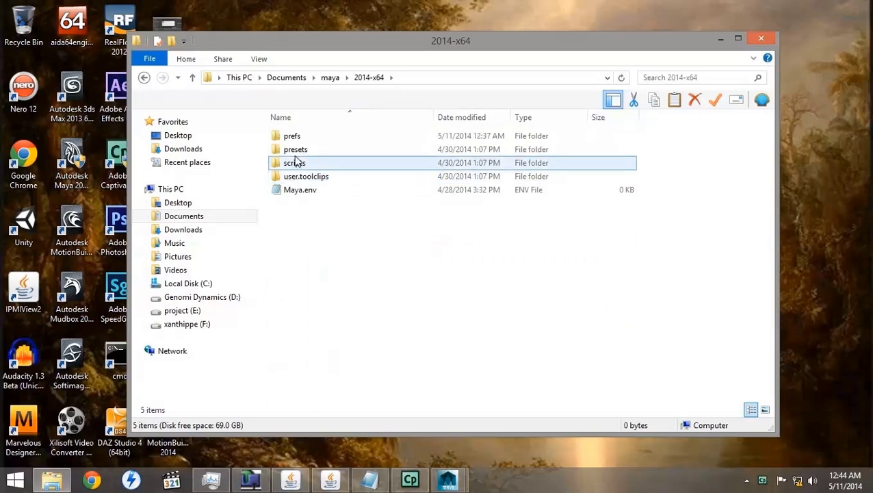
click(294, 138)
double_click(292, 138)
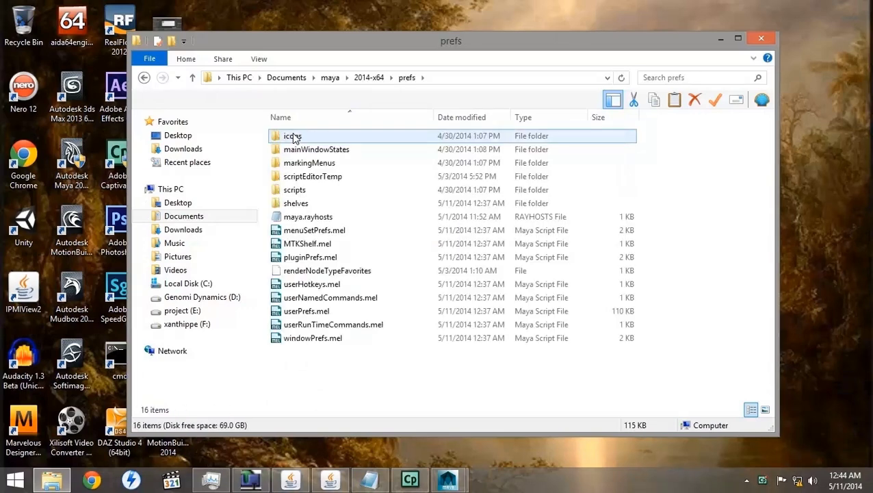
click(296, 219)
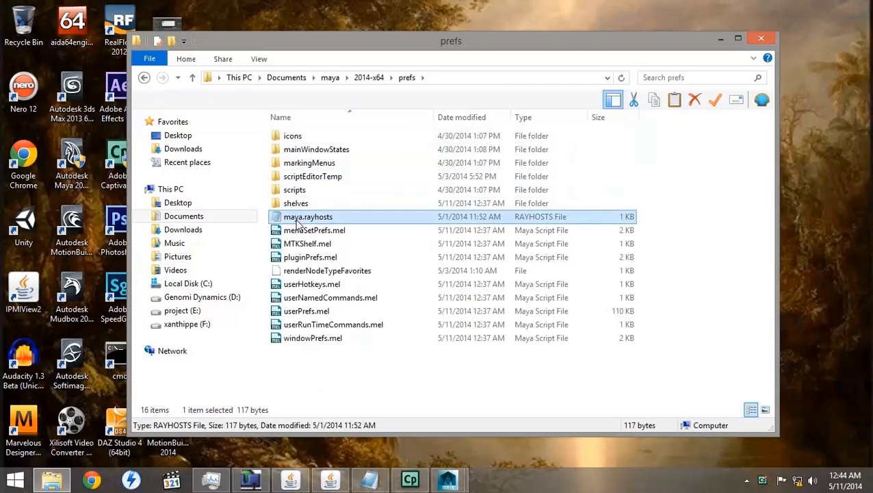
double_click(296, 219)
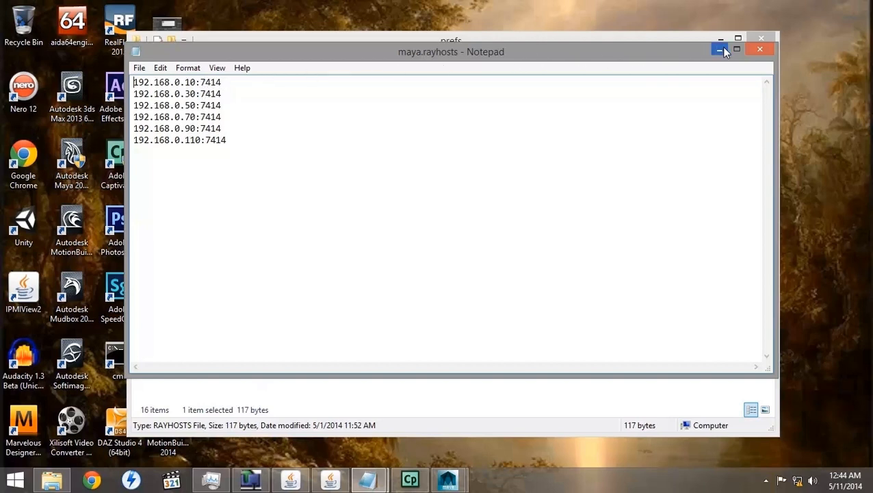
Close the maya.rayhosts Notepad window.
click(758, 53)
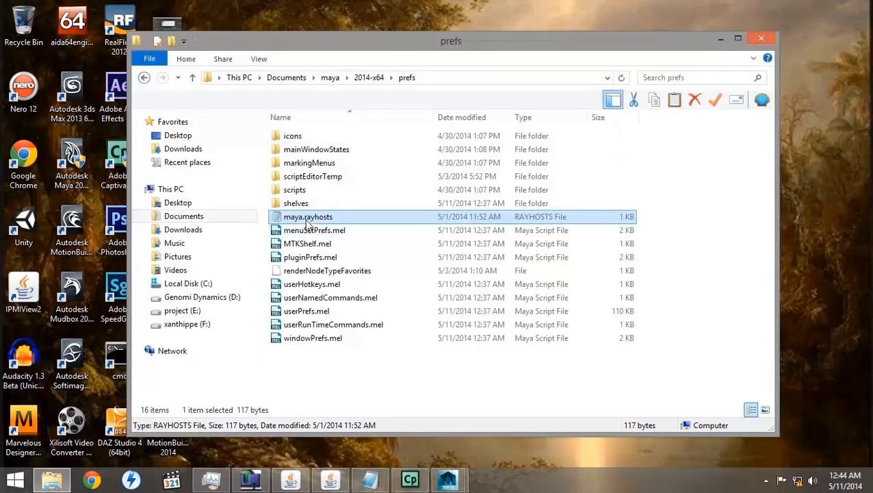
Create an empty text document named duh.txt in prefs and show the View ribbon.
right_click(321, 367)
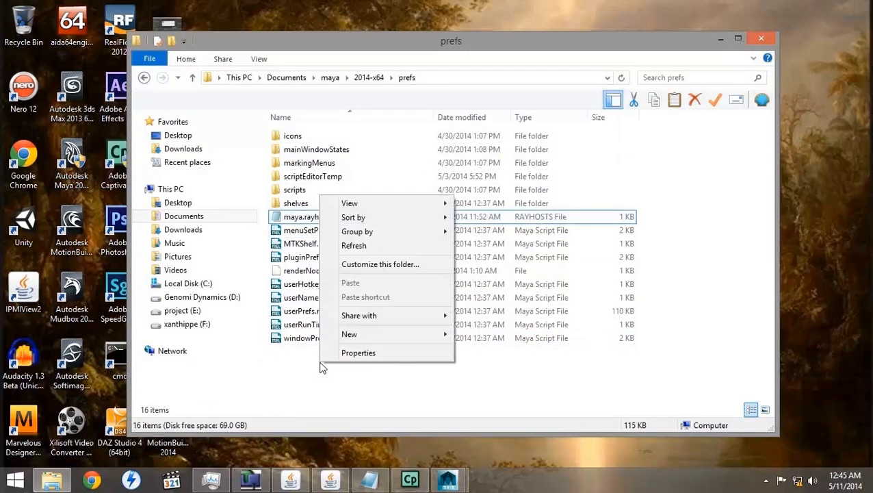
mouse_move(391, 340)
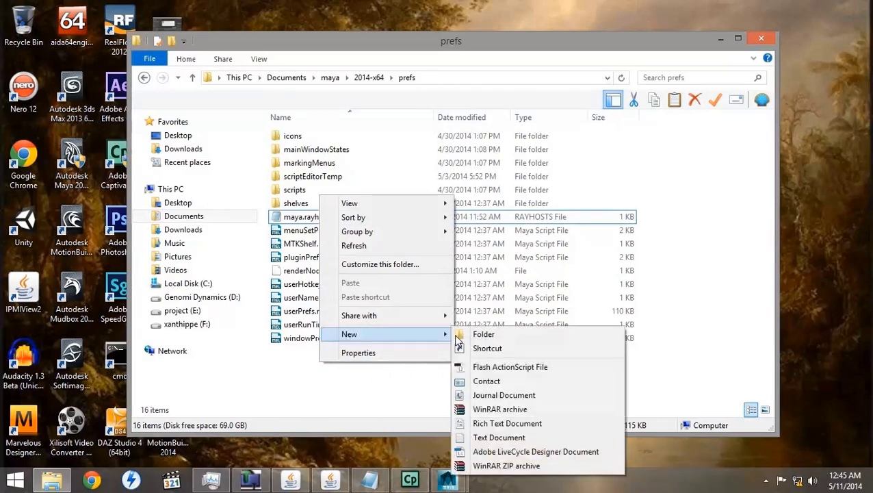
click(485, 436)
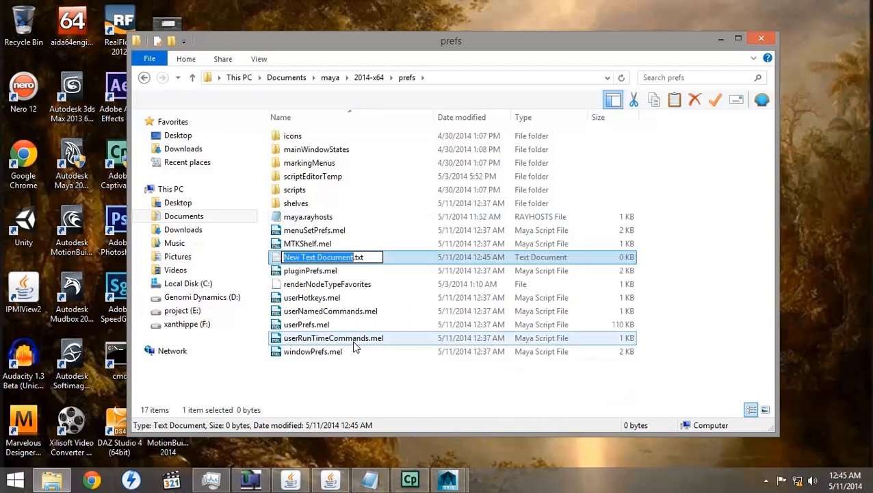
text(duh)
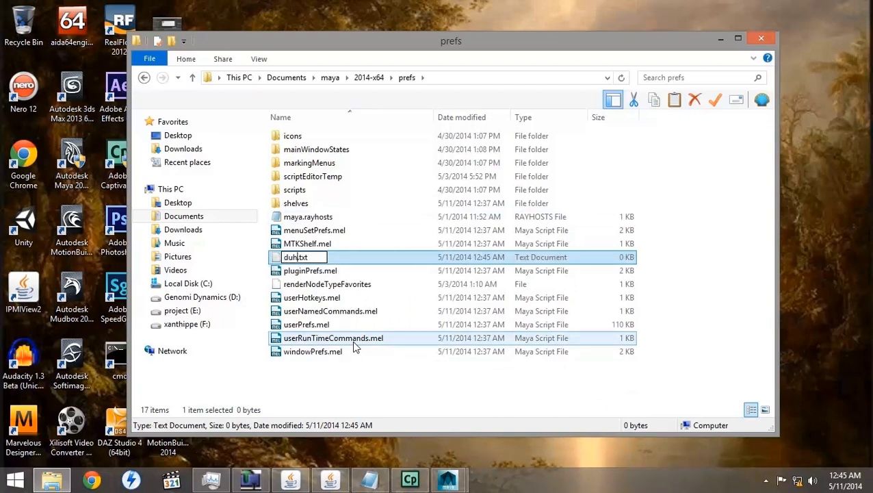
key(Return)
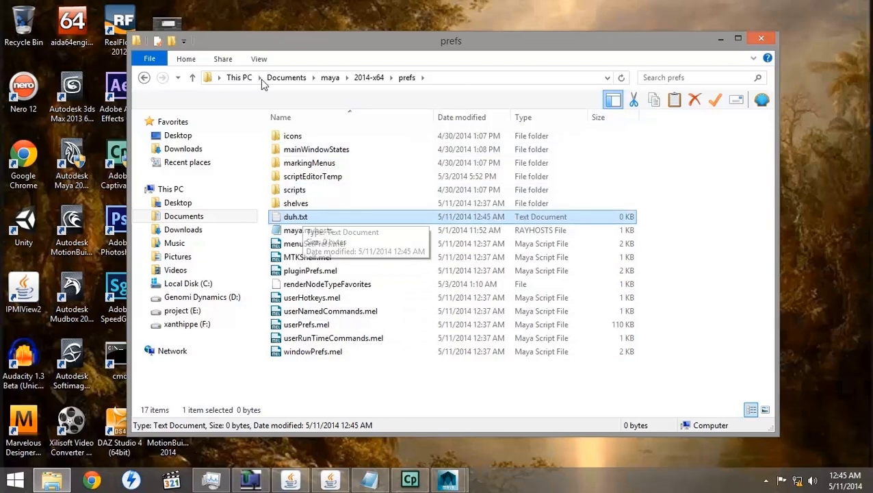
click(258, 60)
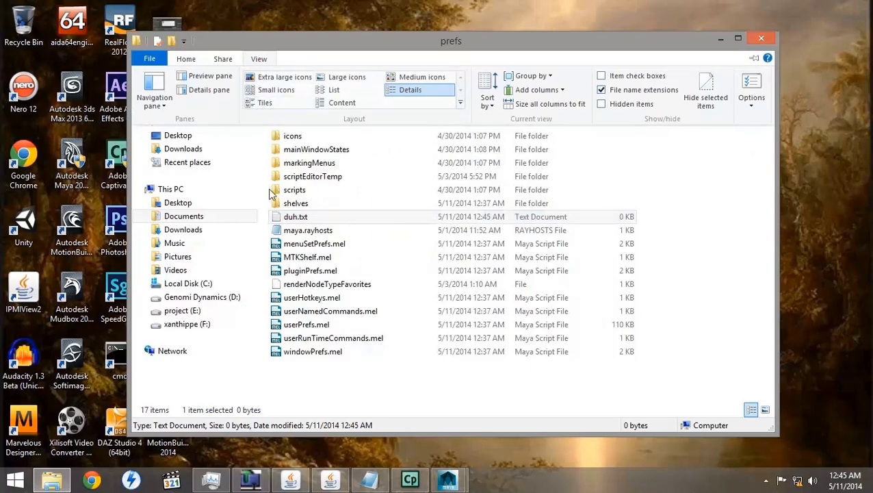
Rename duh.txt to duh.rayhosts, accepting the file extension change.
click(295, 219)
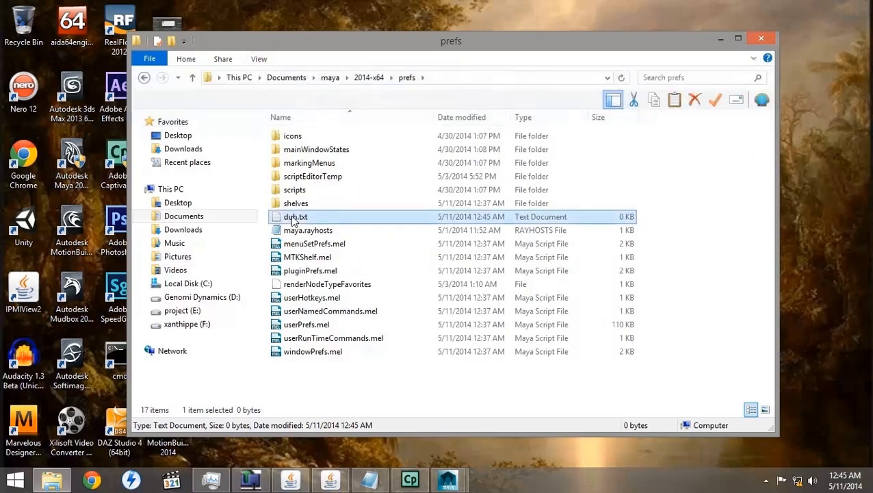
click(295, 219)
drag(298, 217, 323, 219)
text(.)
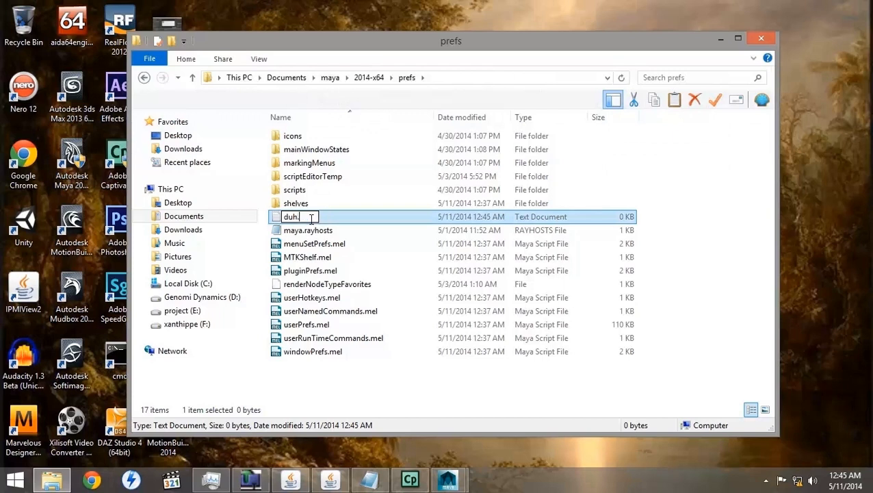
text(rayhost)
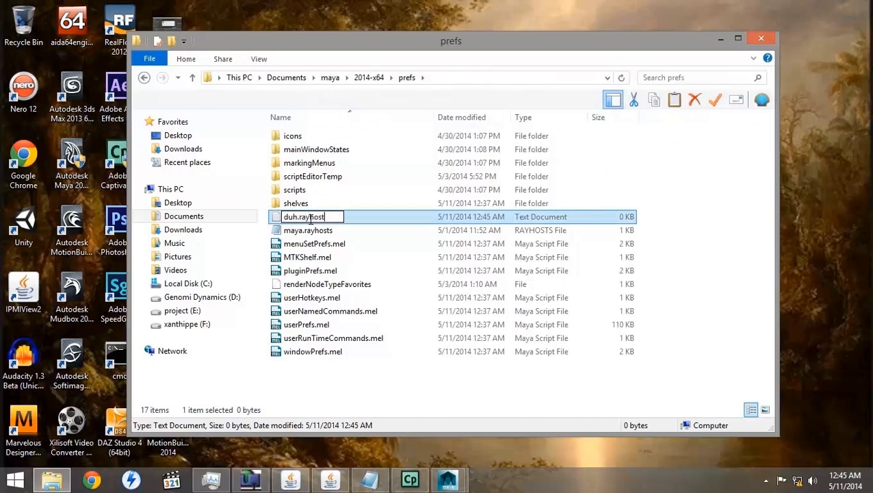
text(s)
key(Return)
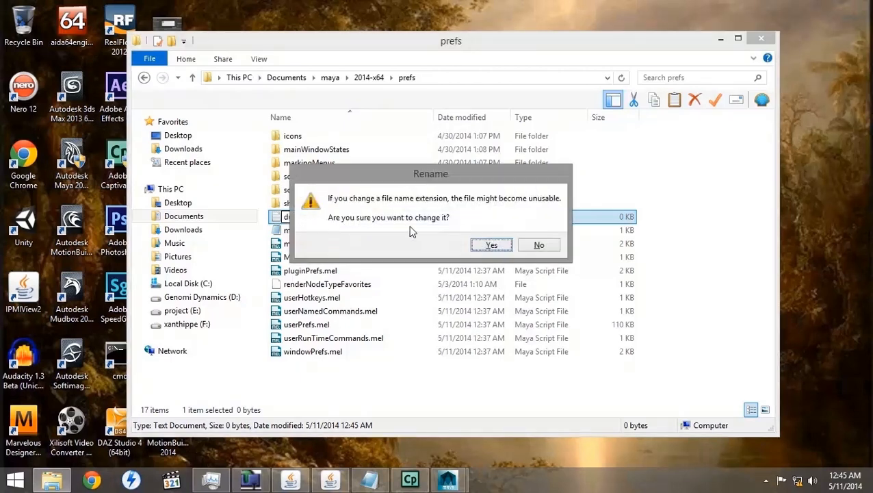
click(482, 247)
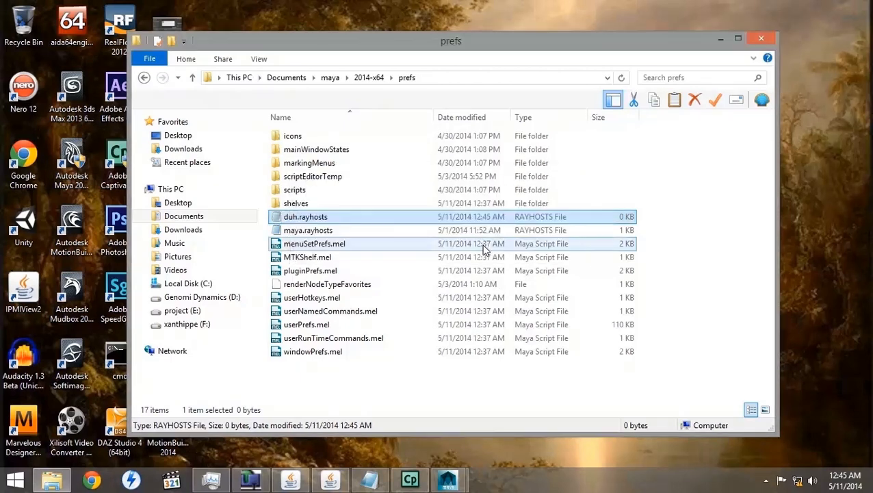
Try renaming it to just .rayhosts, dismiss the missing-name error, then delete duh.rayhosts.
click(305, 217)
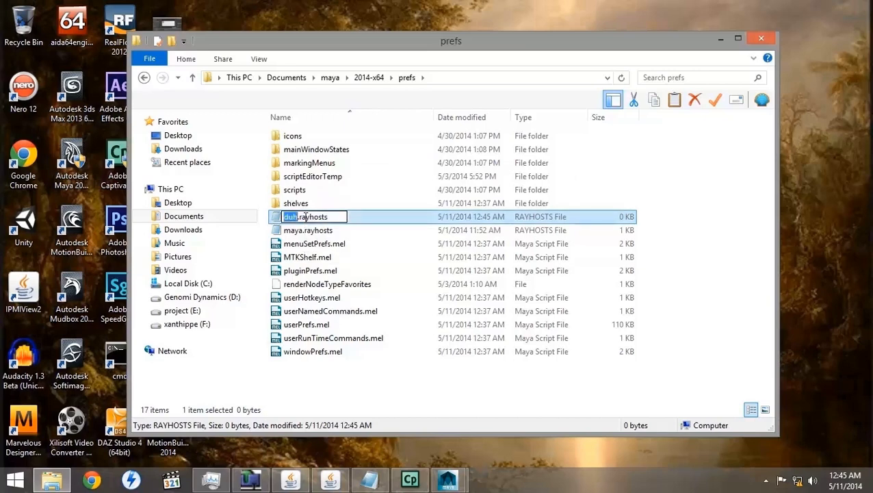
key(BackSpace)
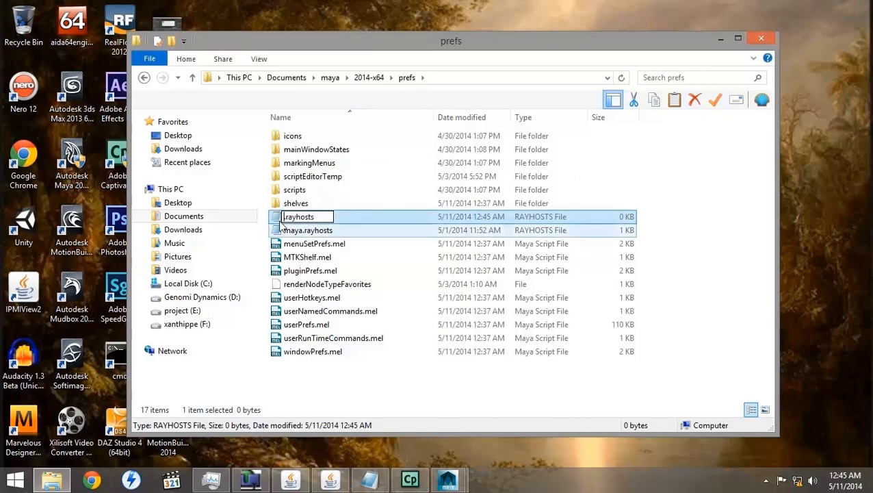
key(Return)
click(515, 239)
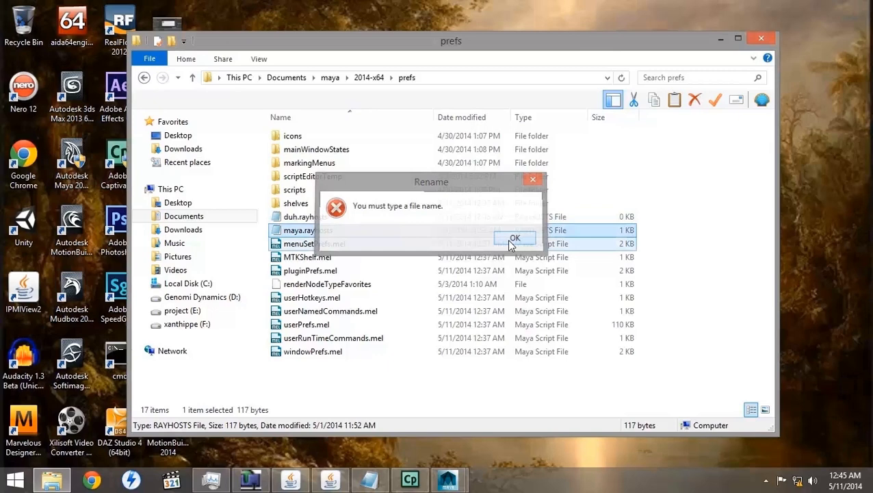
click(297, 219)
key(Delete)
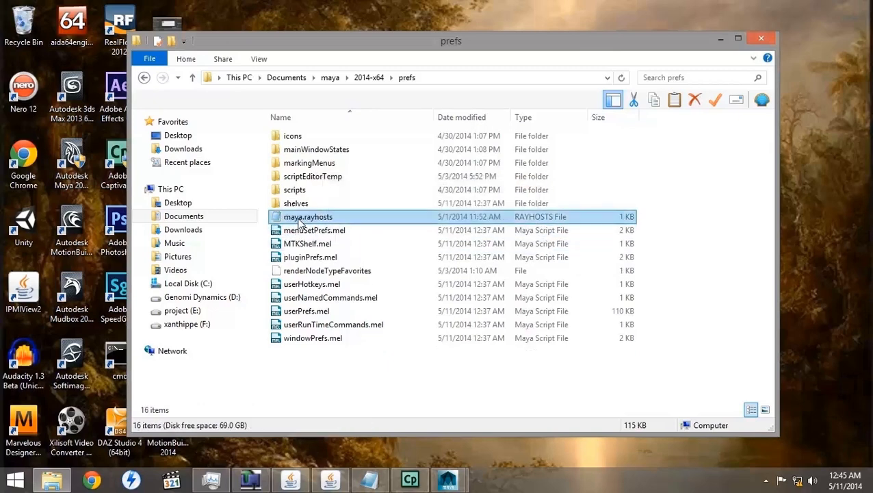
Minimize Explorer and bring up Task Manager's services list.
click(321, 217)
ctrl+click(321, 217)
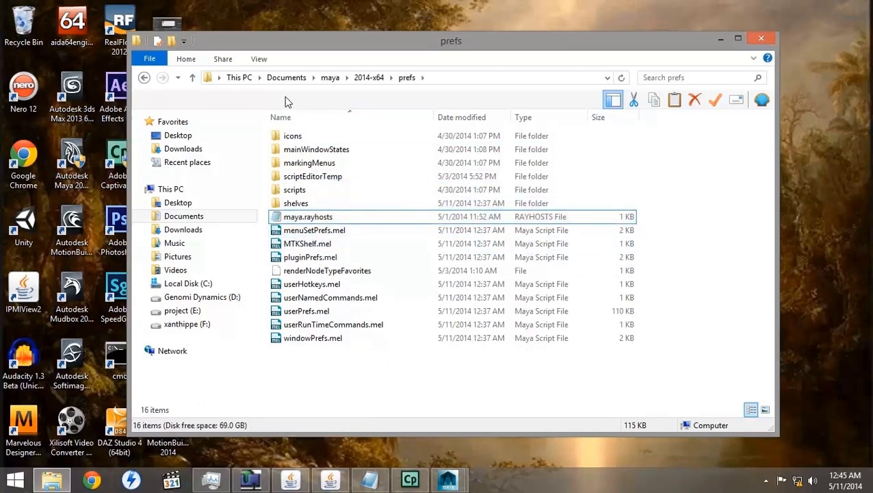
click(724, 39)
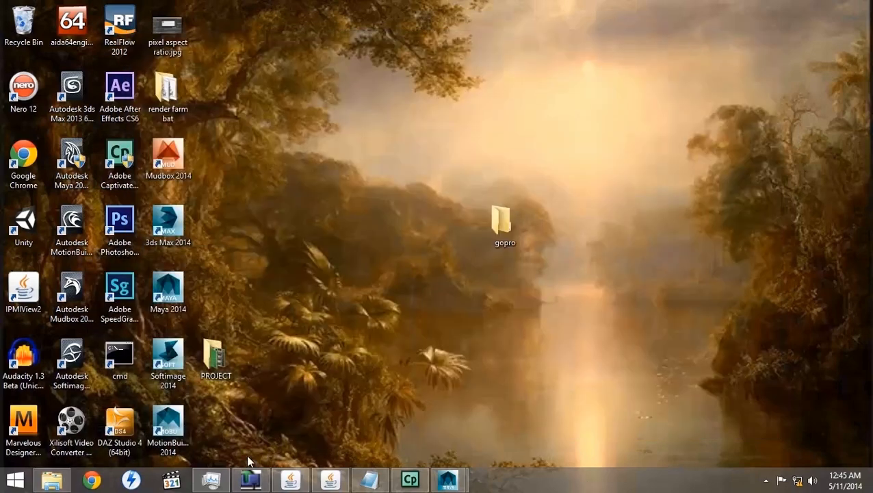
click(211, 479)
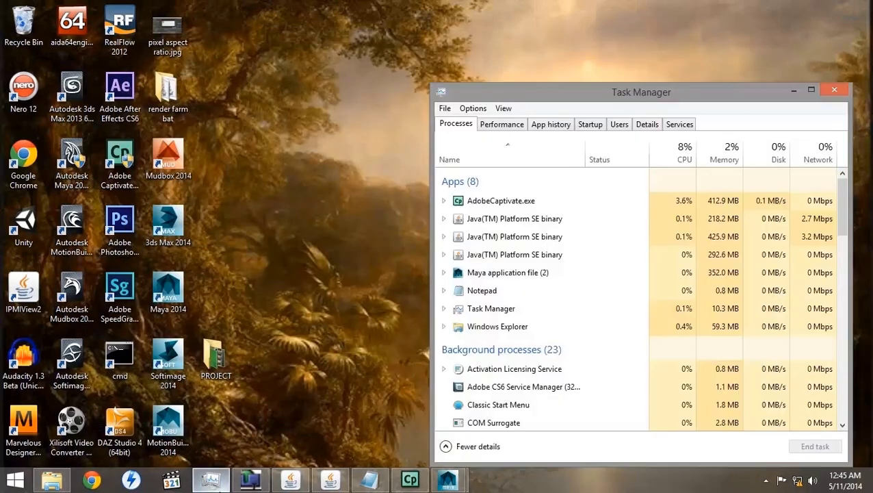
click(679, 126)
Scroll the services list to the running mi-raysat 3ds Max 2013 and 2014 entries.
drag(619, 87, 561, 41)
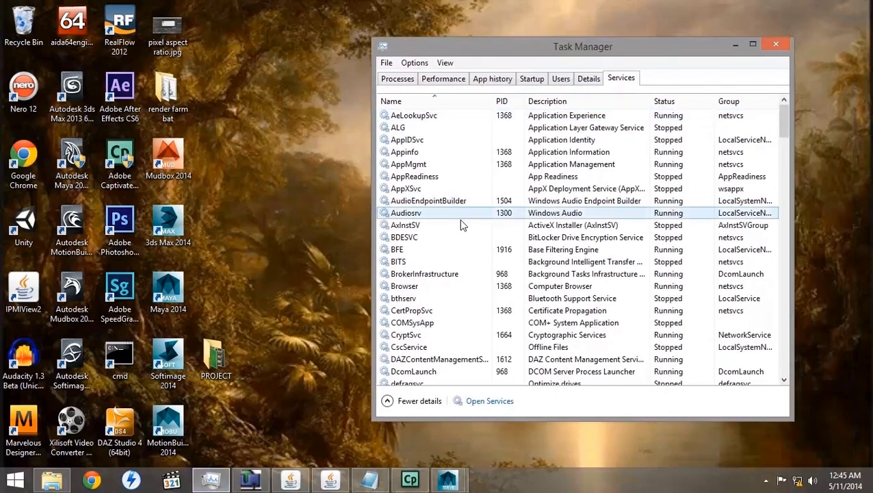
click(459, 273)
scroll(460, 275, down, 2)
scroll(462, 273, down, 5)
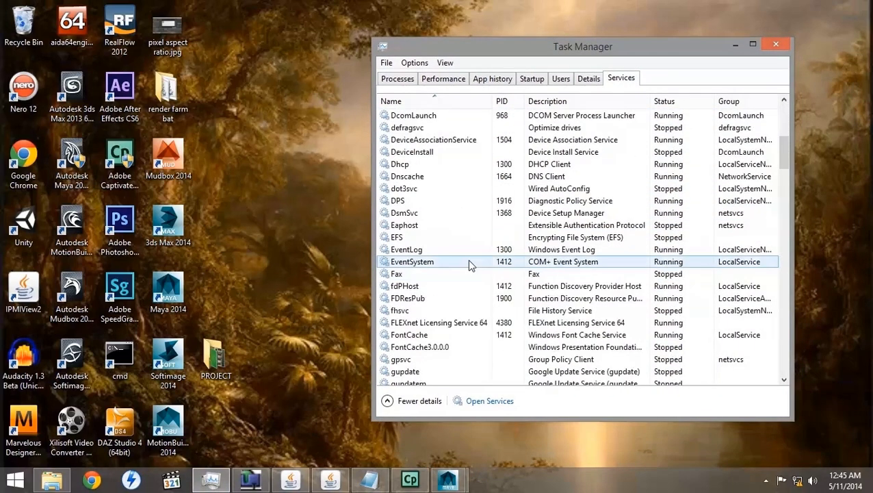
scroll(451, 263, down, 5)
scroll(411, 253, down, 5)
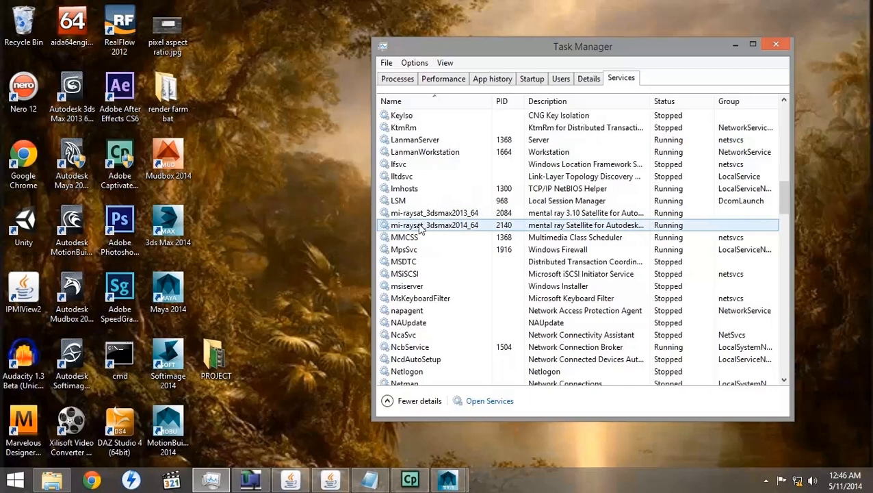
Restore Explorer and open the C:\Windows folder.
click(52, 481)
click(178, 284)
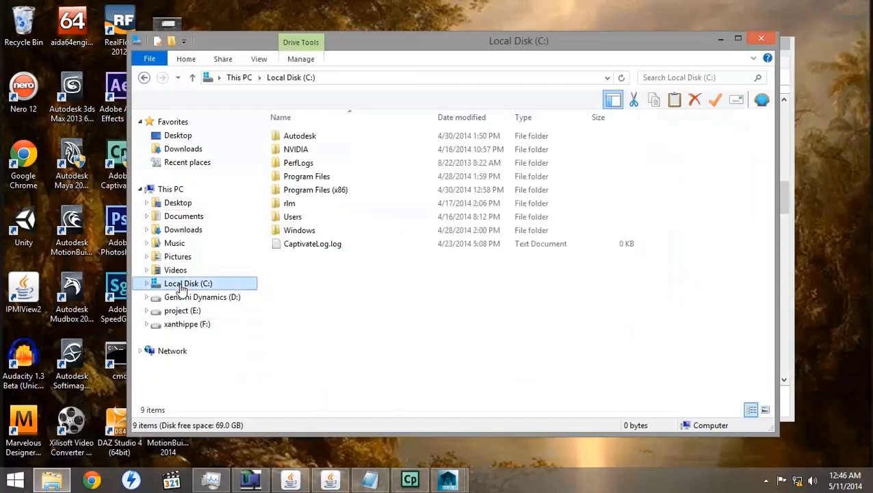
double_click(301, 230)
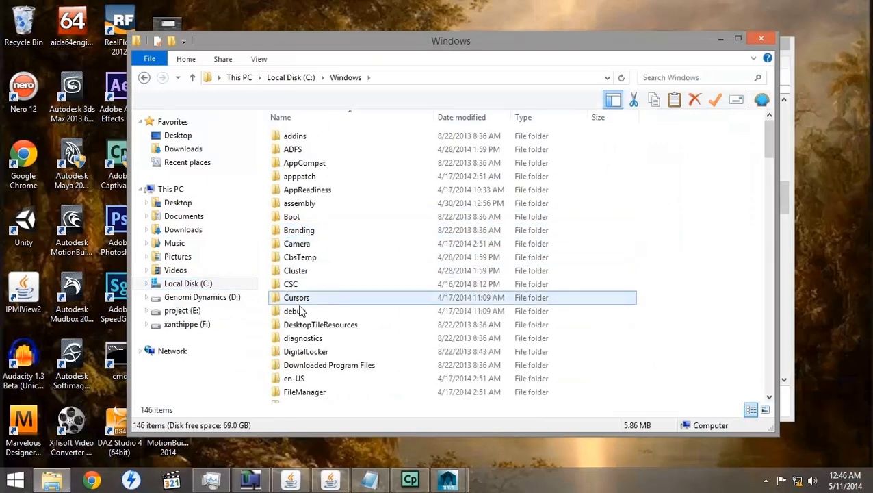
click(299, 364)
scroll(343, 320, down, 14)
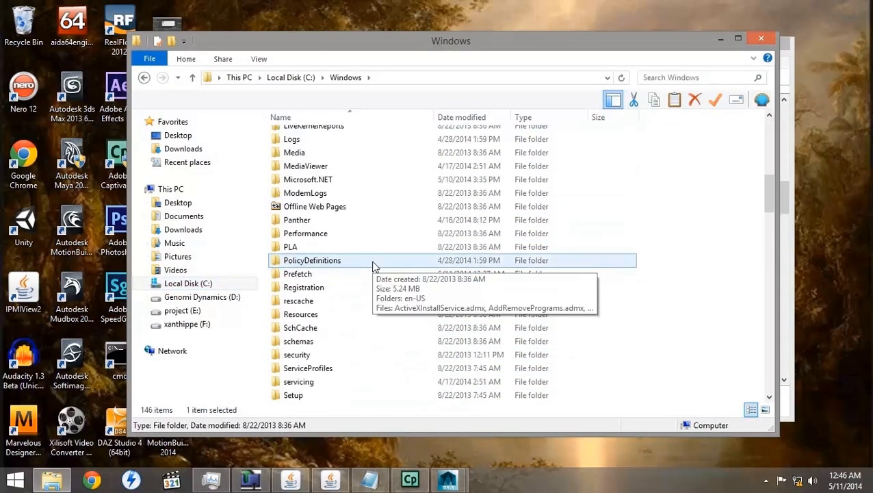
scroll(373, 265, down, 2)
Open System32 > drivers > etc and select the services file.
double_click(312, 230)
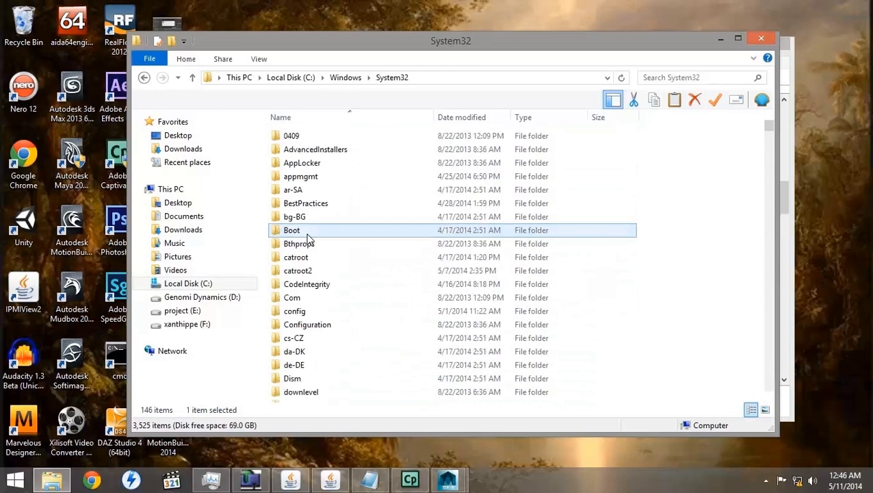
click(299, 300)
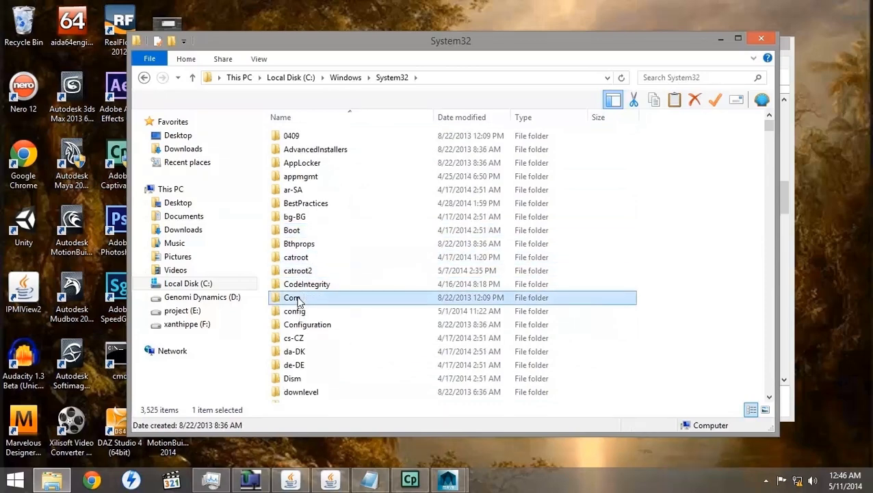
scroll(324, 281, down, 2)
scroll(322, 270, down, 5)
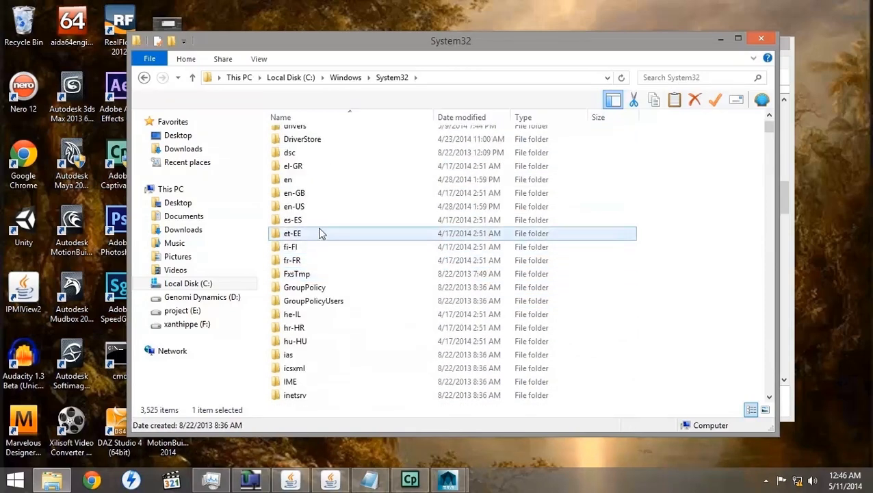
scroll(322, 267, up, 1)
double_click(302, 159)
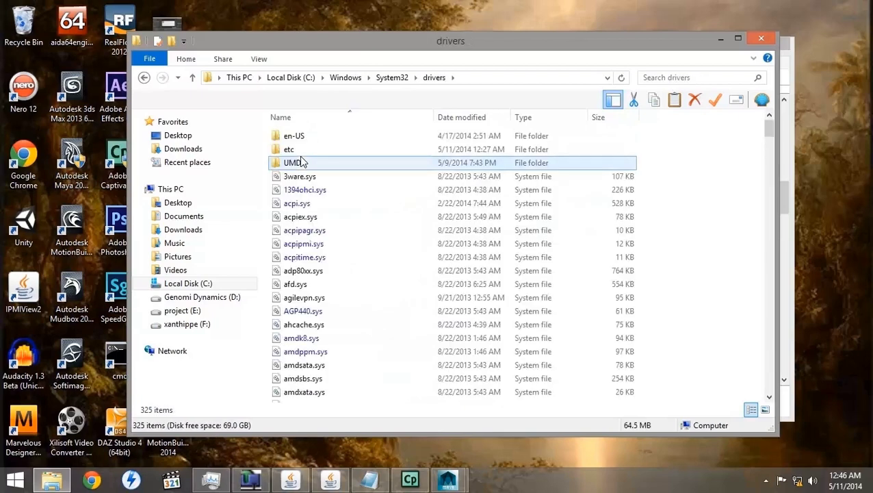
double_click(292, 152)
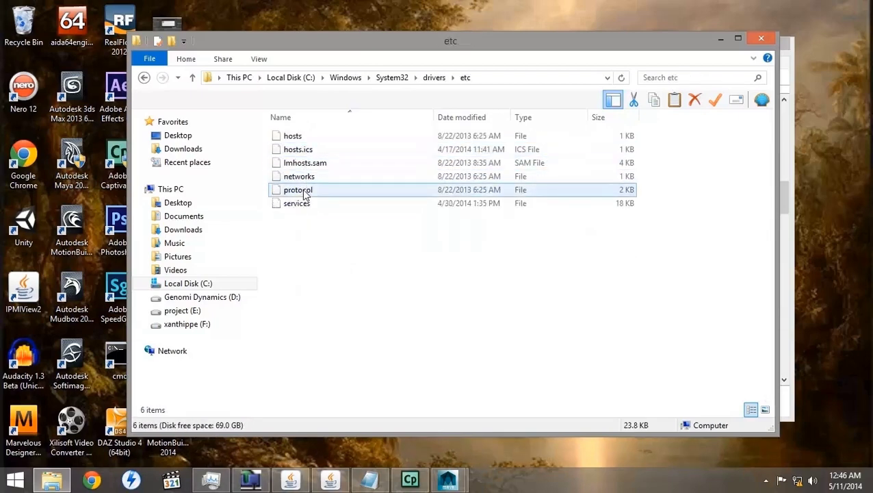
click(299, 208)
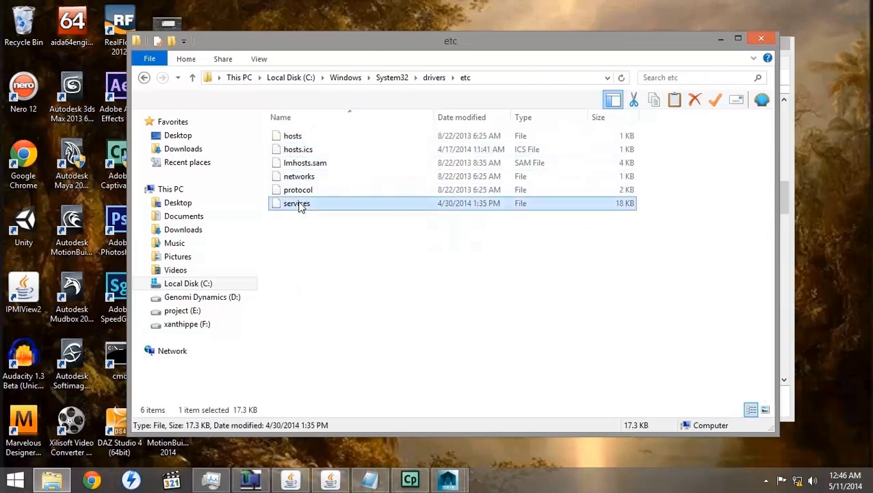
Open services in Notepad, highlight the final mi-raysat2014 7414/tcp line, then minimize Notepad.
double_click(299, 207)
scroll(374, 227, down, 3)
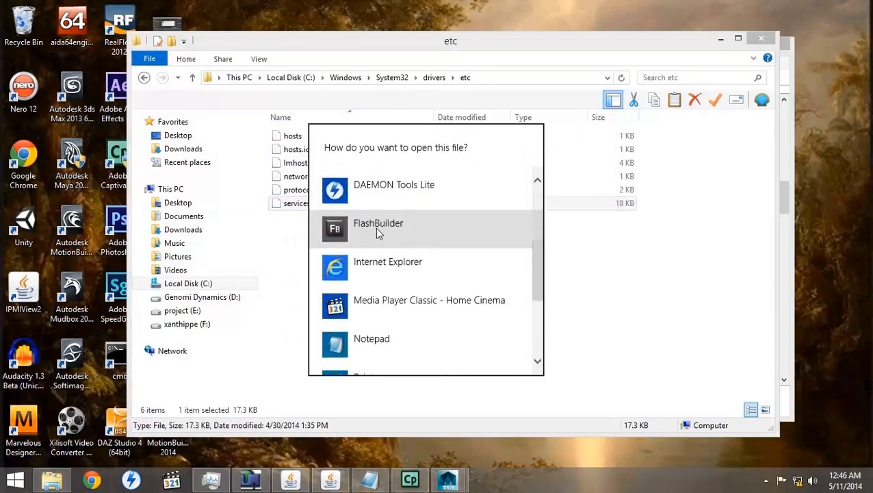
click(377, 342)
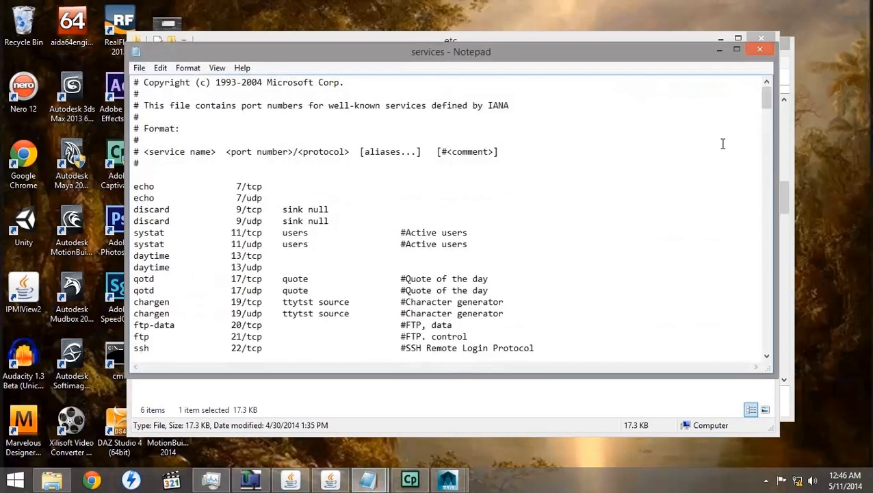
drag(765, 95, 780, 341)
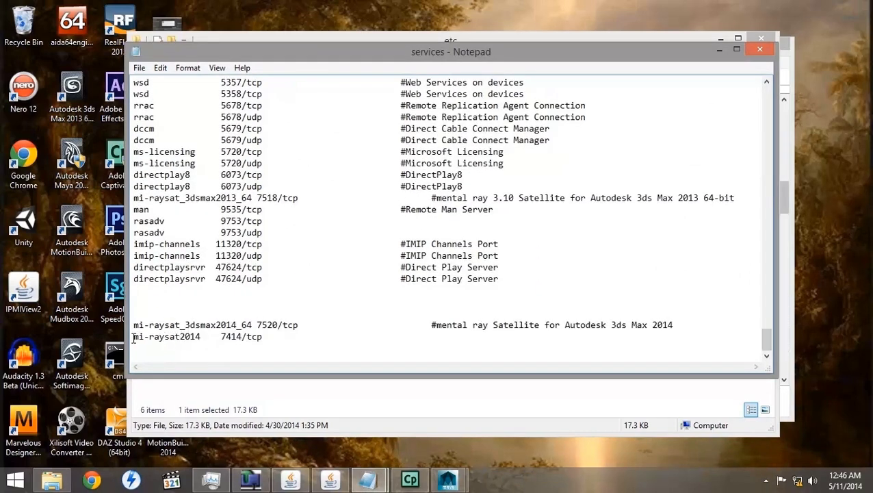
drag(134, 337, 260, 347)
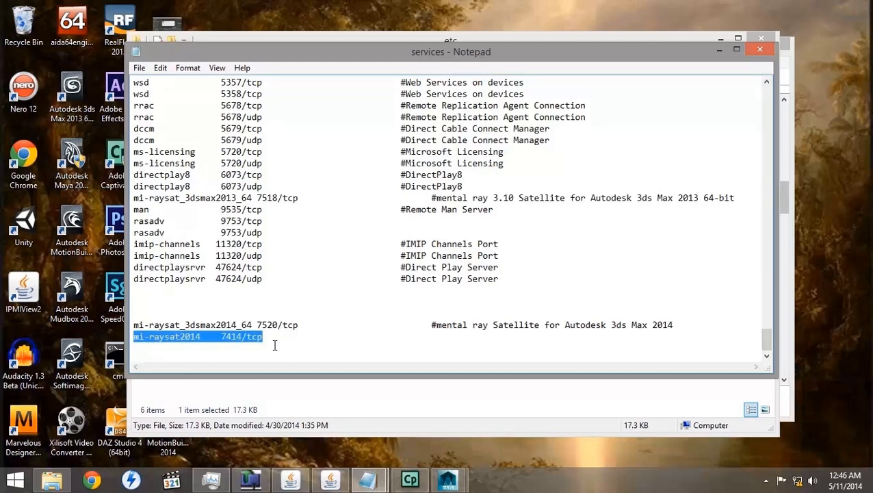
click(719, 50)
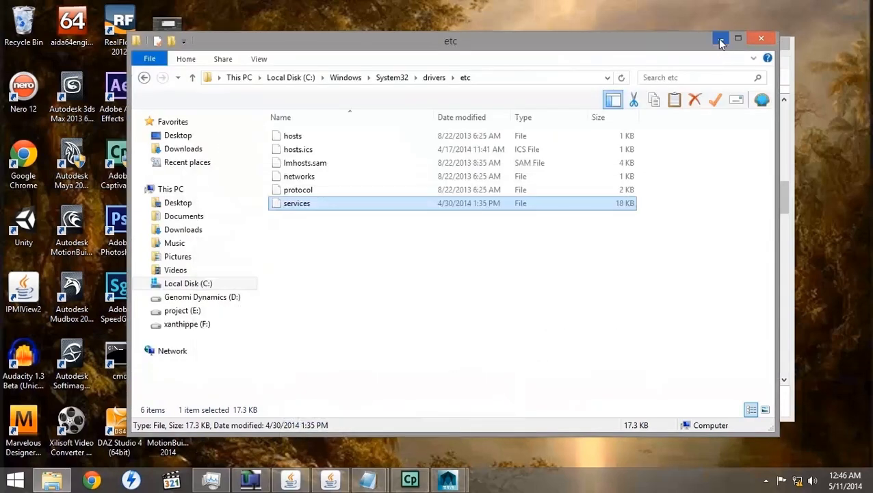
Minimize the etc folder and open the Services console from mi-raysat_3dsmax2014_64's context menu.
click(720, 41)
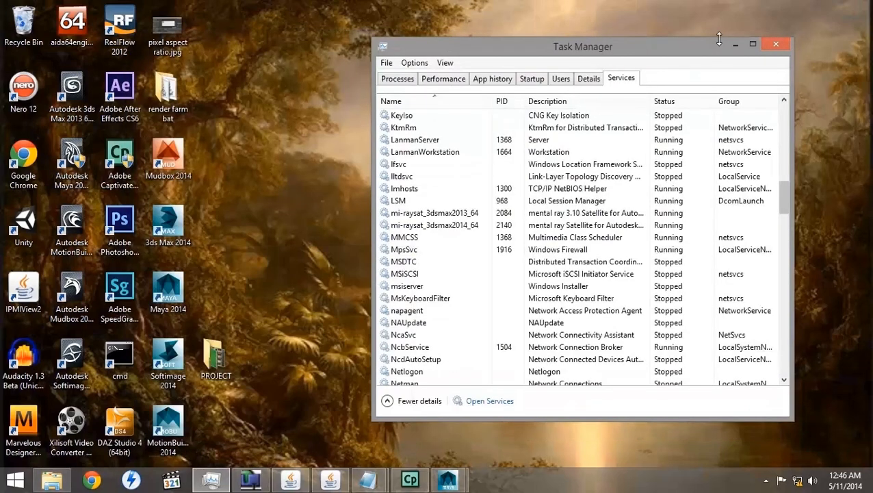
right_click(421, 226)
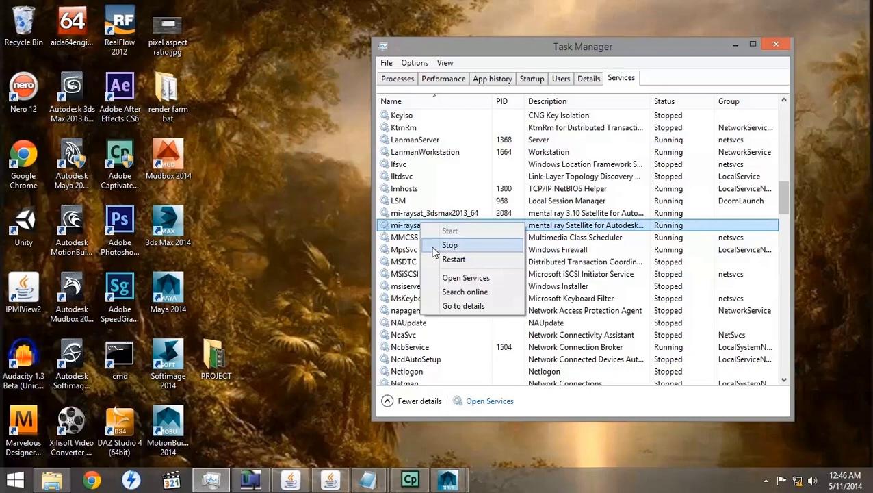
click(451, 280)
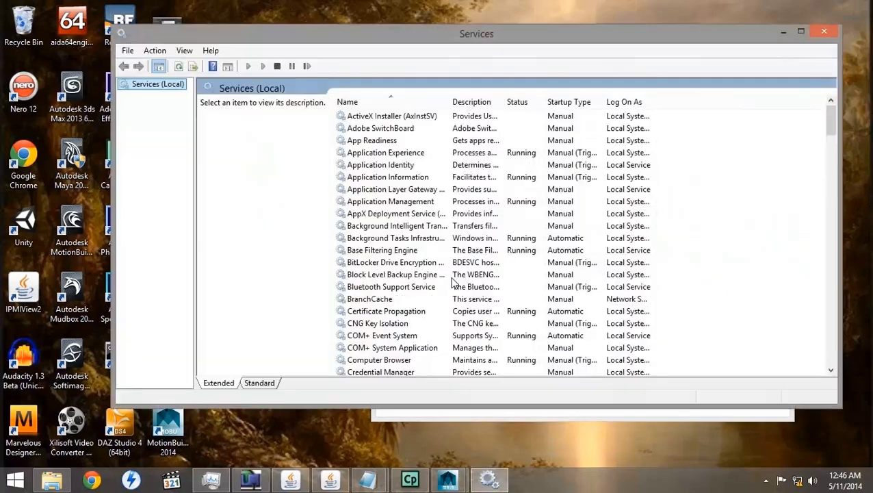
Find and select the mental ray Satellite 3.11.1 for Maya 2014 service, then close the console.
click(354, 200)
scroll(354, 201, down, 18)
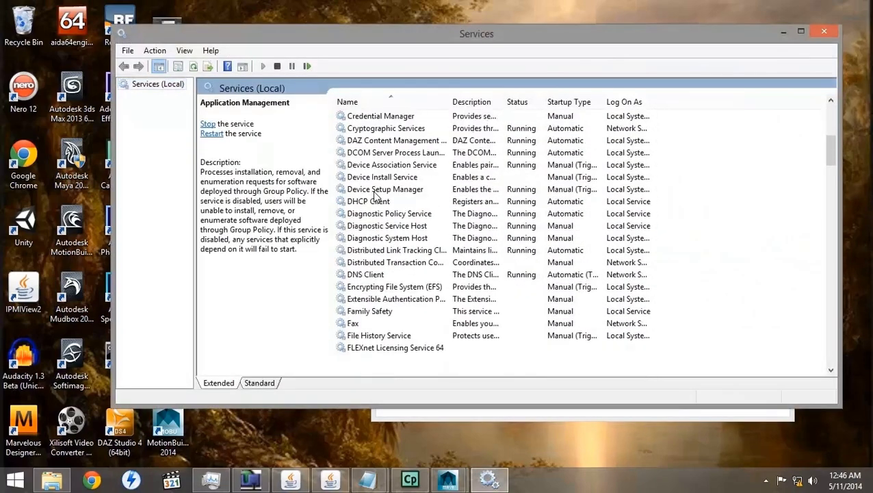
scroll(375, 194, down, 15)
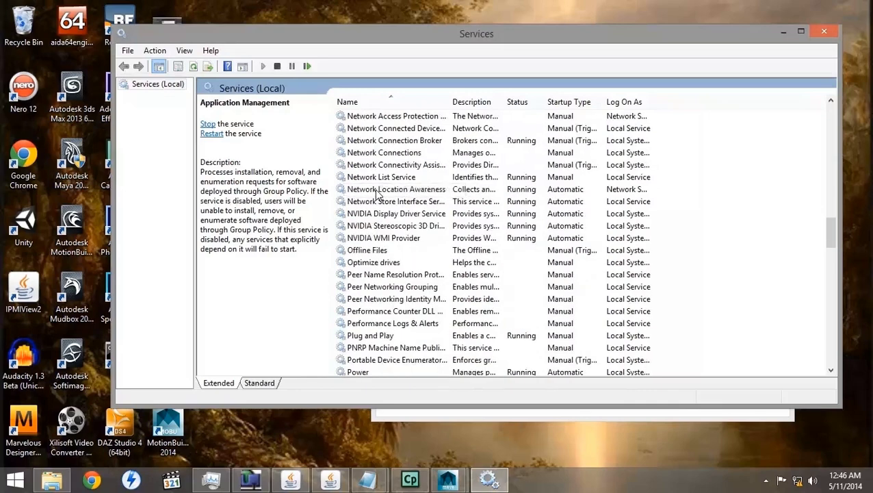
scroll(375, 194, down, 5)
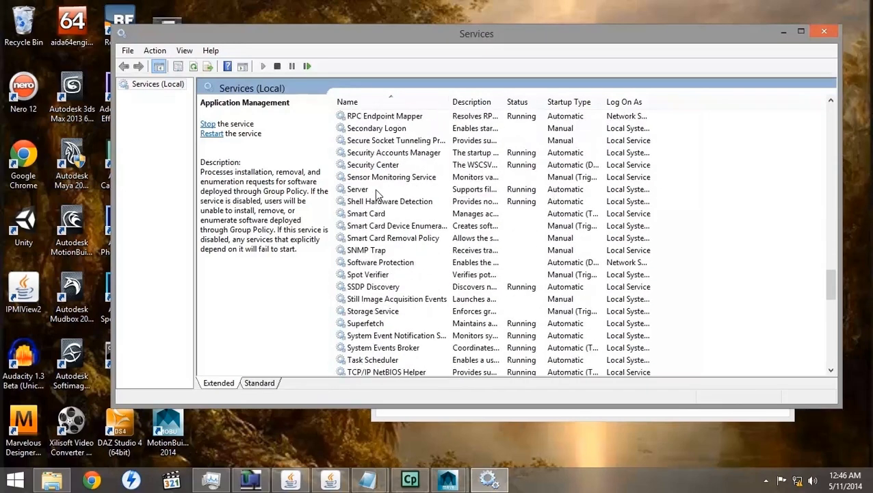
scroll(375, 195, up, 16)
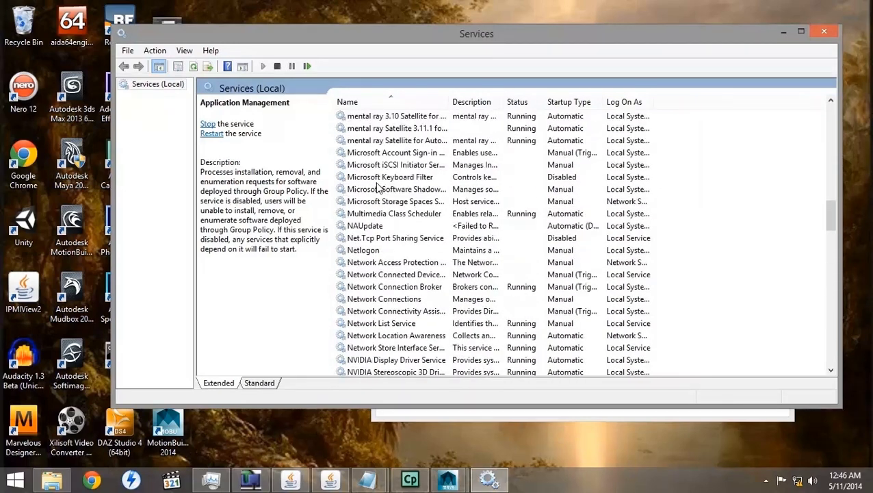
scroll(376, 189, up, 2)
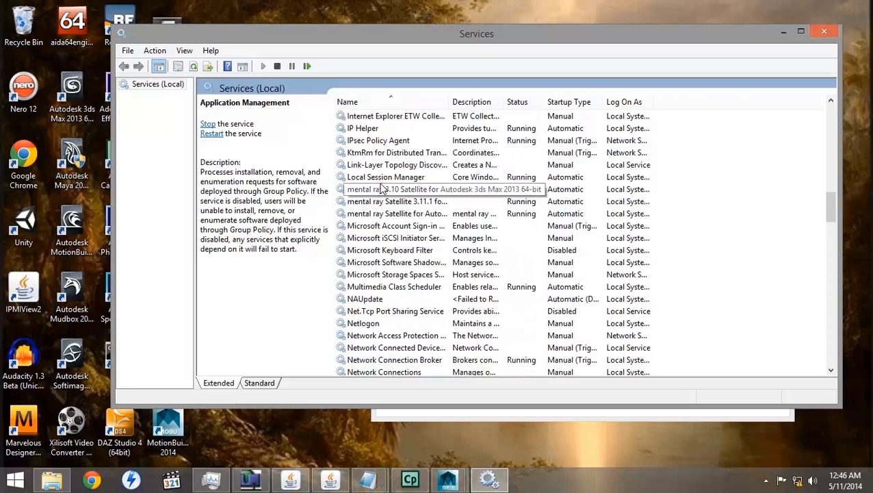
click(383, 201)
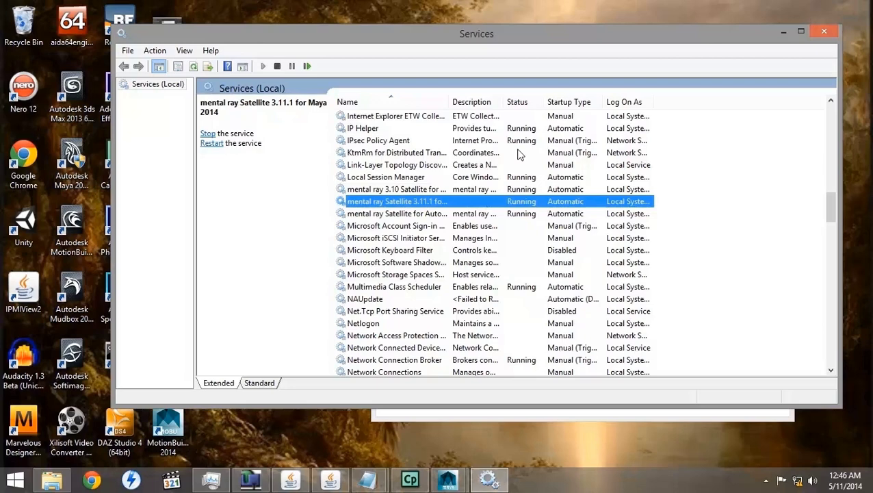
click(821, 33)
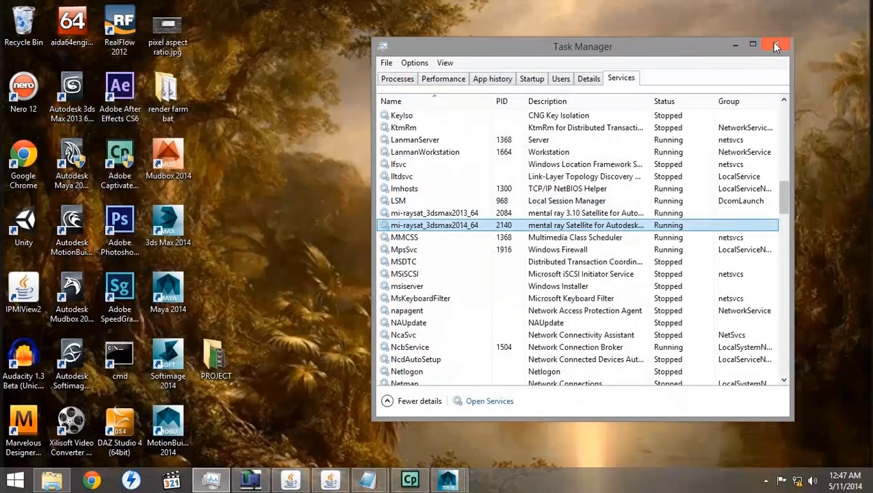
Close Task Manager, view the Network computers in Explorer, then minimize Explorer.
click(775, 45)
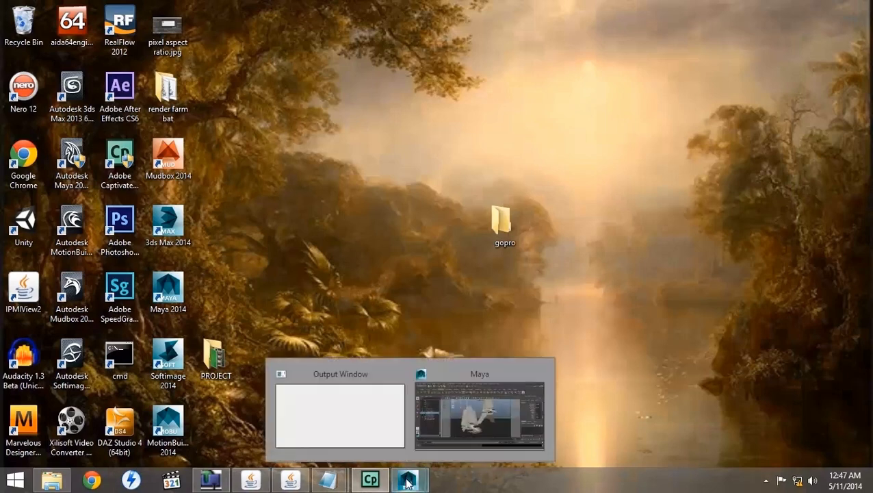
mouse_move(52, 479)
click(127, 385)
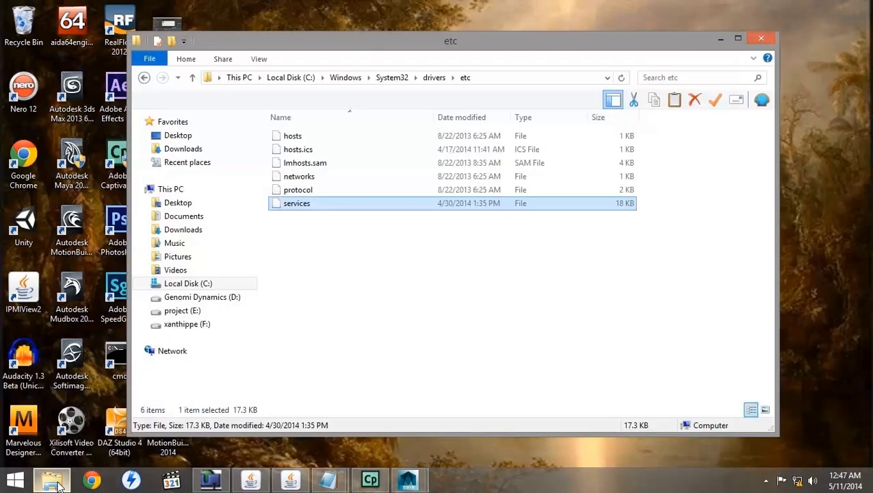
click(167, 353)
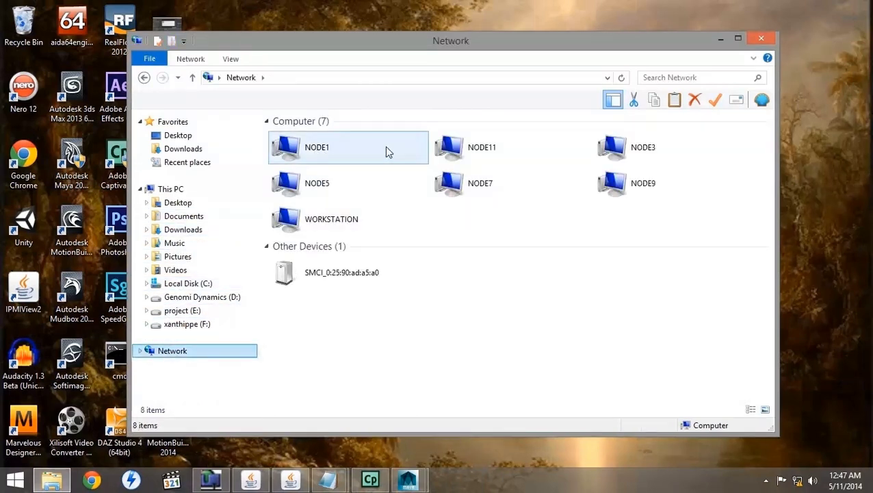
click(719, 39)
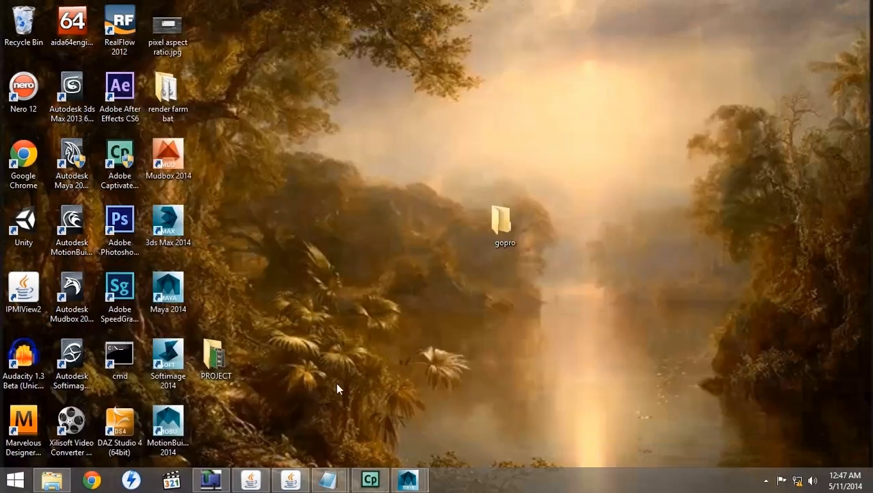
Restore Maya with shuttle.mb, keep the Rendering menu set, and open the Render menu.
mouse_move(408, 478)
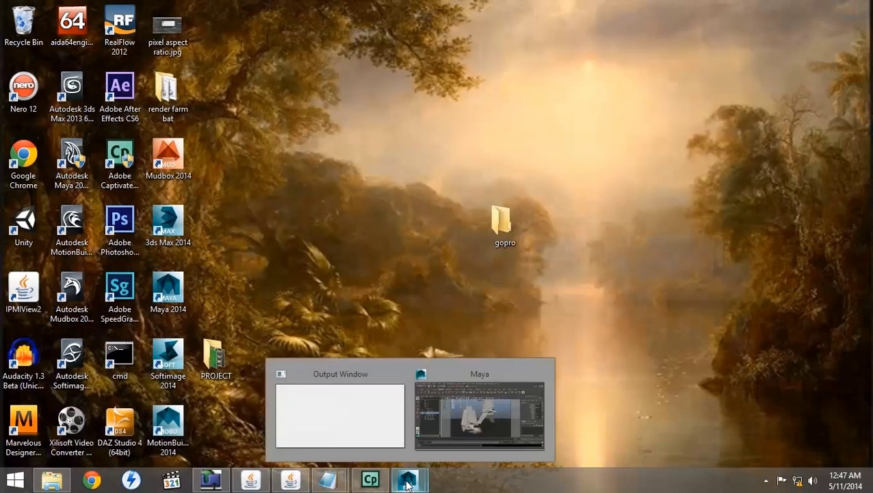
click(445, 378)
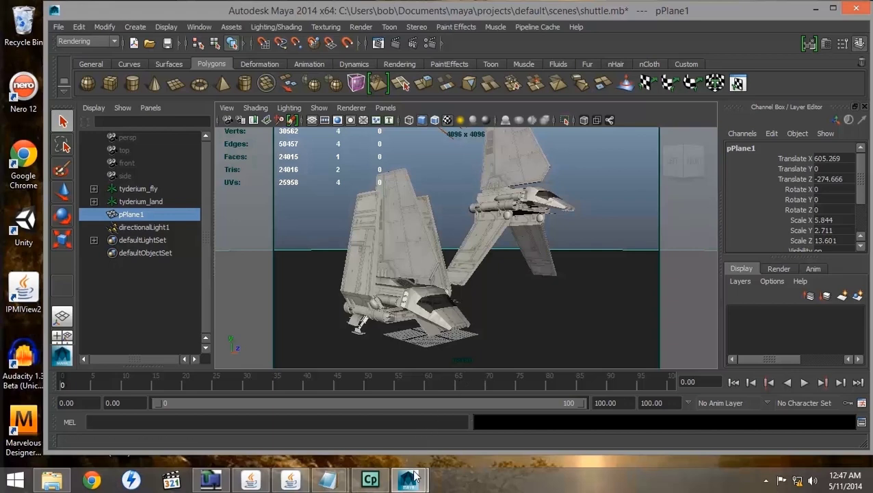
mouse_move(410, 482)
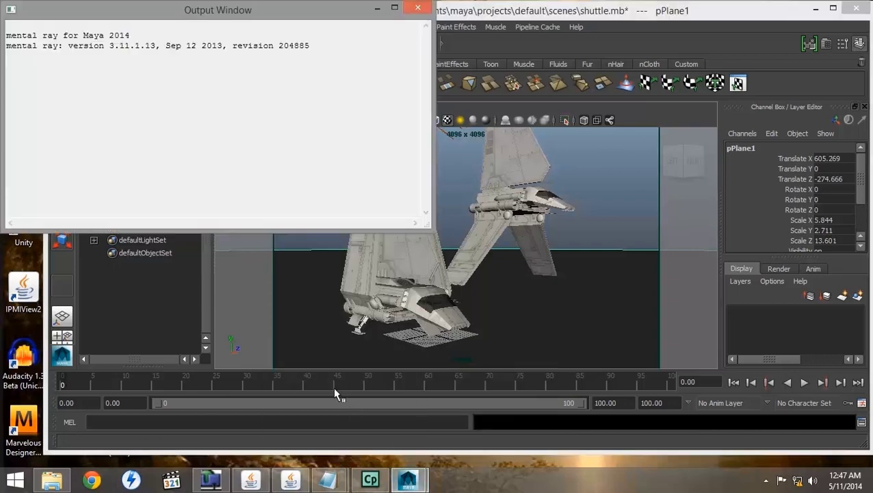
click(461, 16)
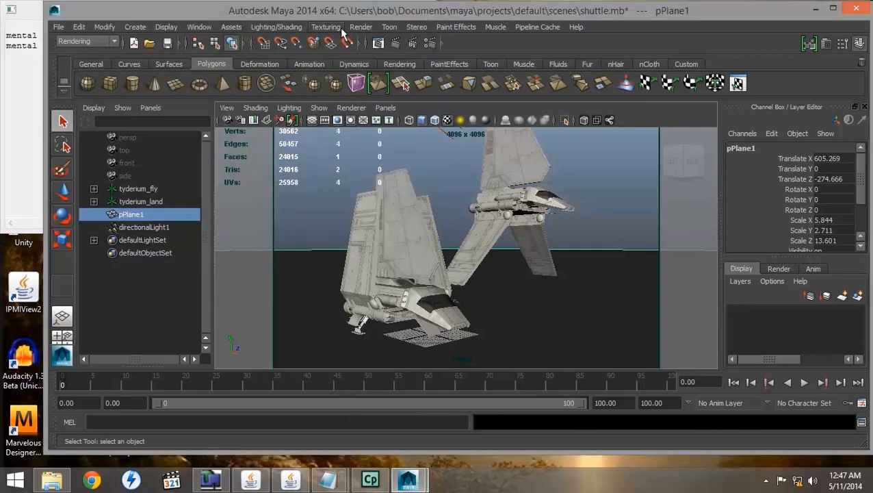
click(113, 41)
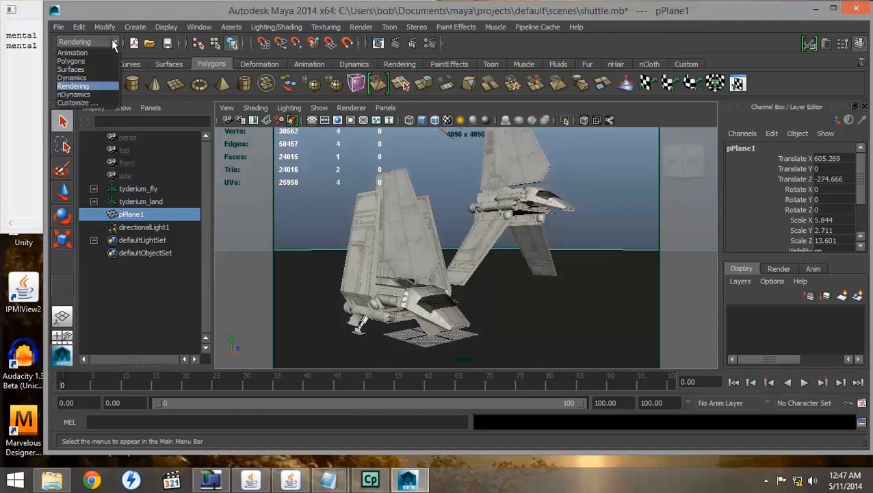
click(82, 85)
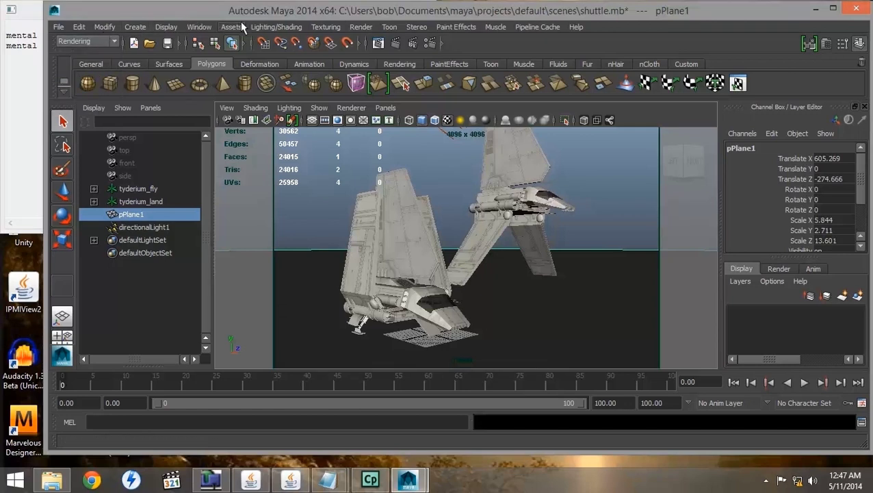
click(363, 27)
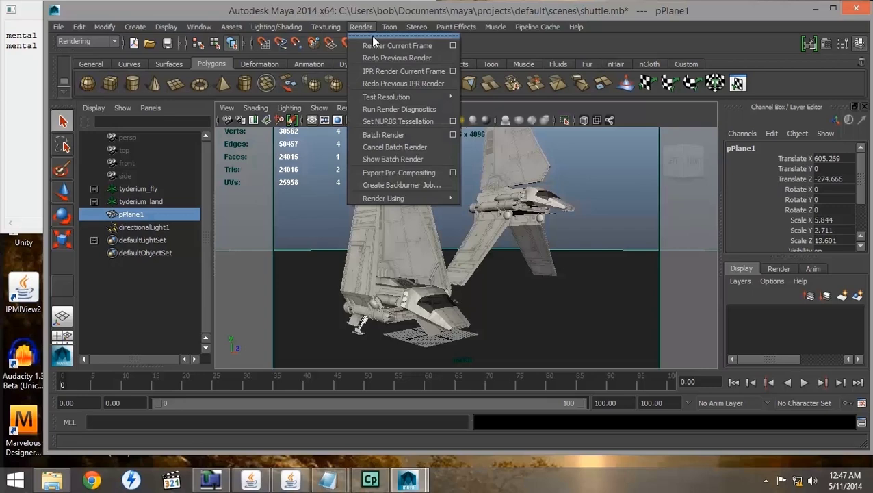
Open the Render Current Frame options and calculate the memory limit at 209319 MB.
click(452, 45)
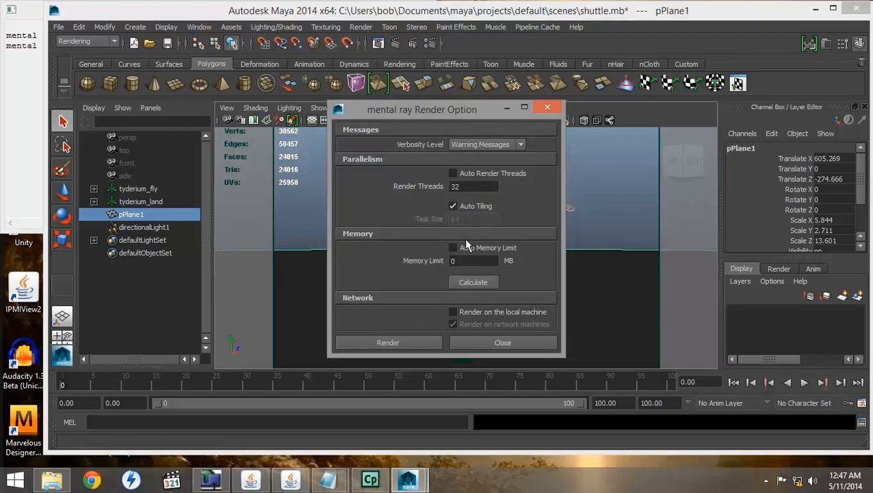
click(468, 281)
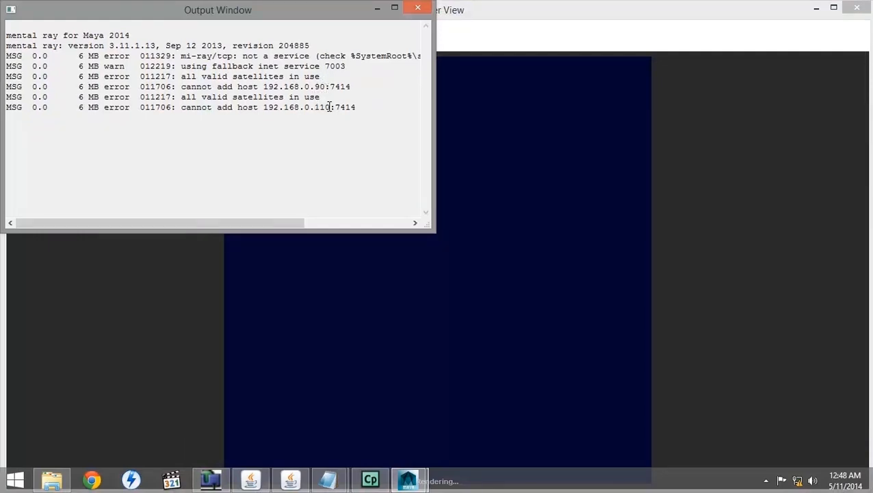
Arrange the 192.168.0.101 and 192.168.0.103 node consoles to watch their CPU usage.
click(251, 482)
drag(222, 171, 230, 150)
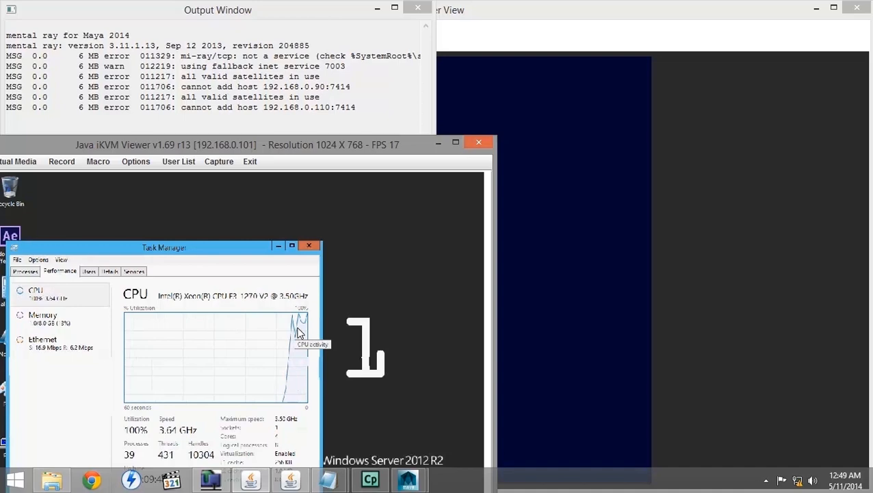
click(293, 481)
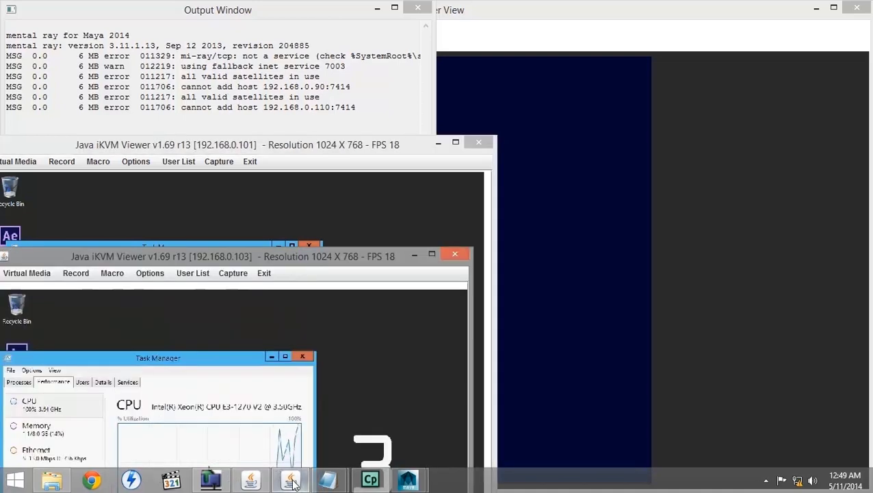
drag(228, 289, 244, 169)
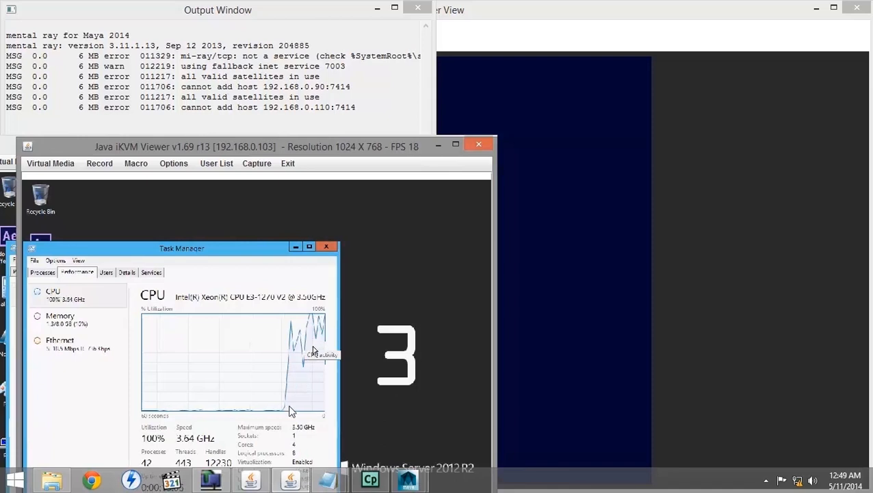
click(252, 481)
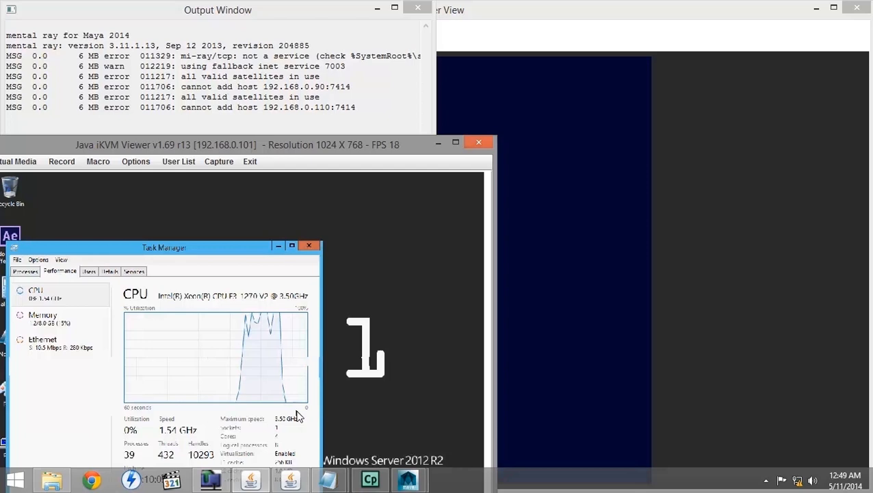
Return to the render and shrink the finished Render View out of the way.
click(508, 82)
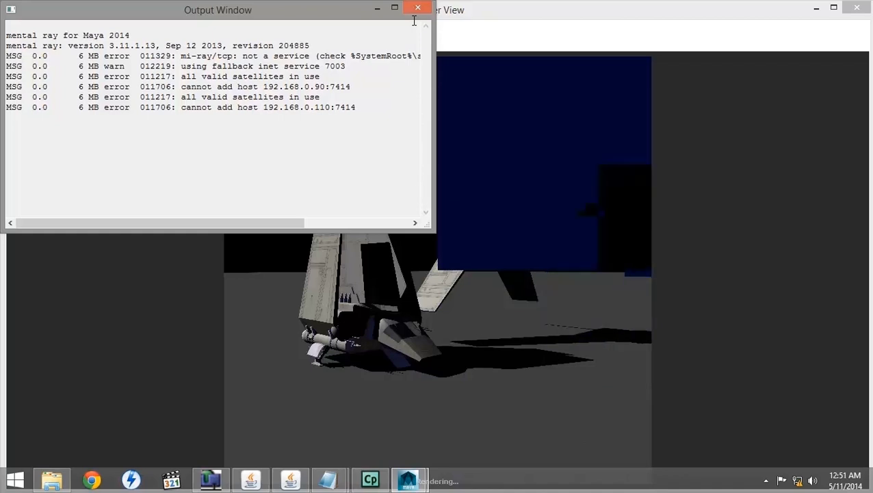
click(472, 30)
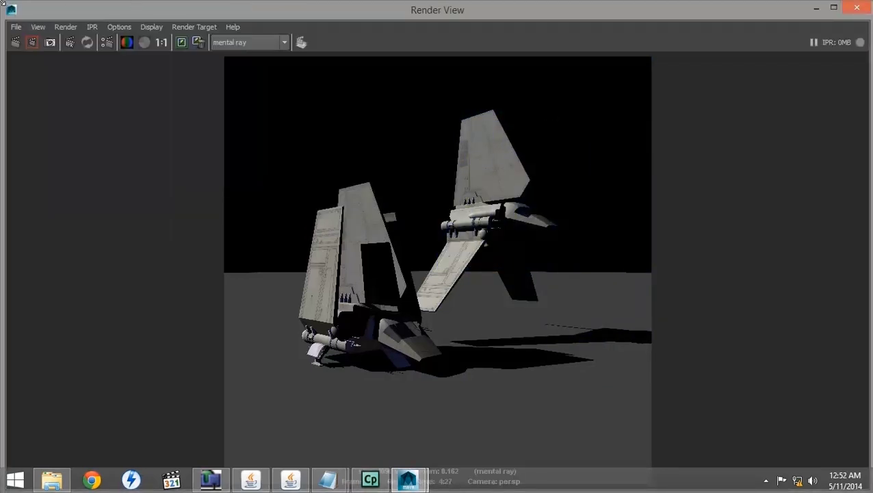
drag(3, 3, 121, 63)
Read the fallback inet service 7003 error in the render log, then close it and minimize Maya.
click(26, 16)
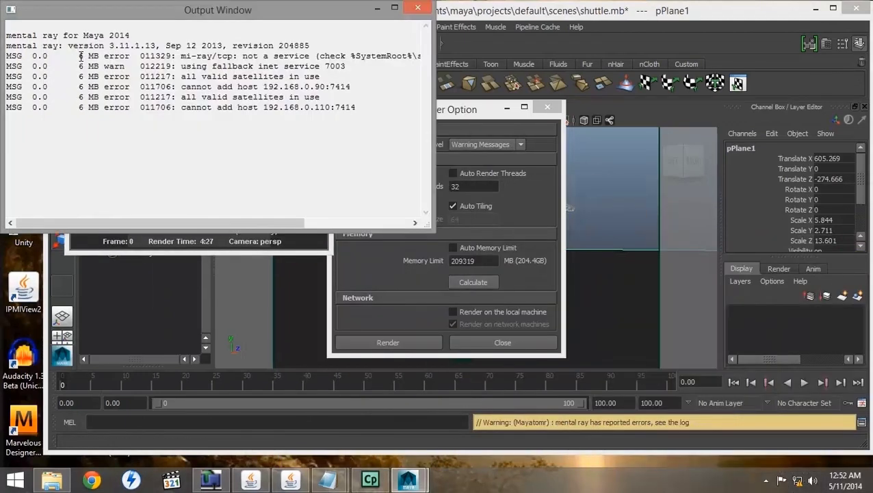
drag(181, 67, 363, 68)
drag(434, 109, 693, 148)
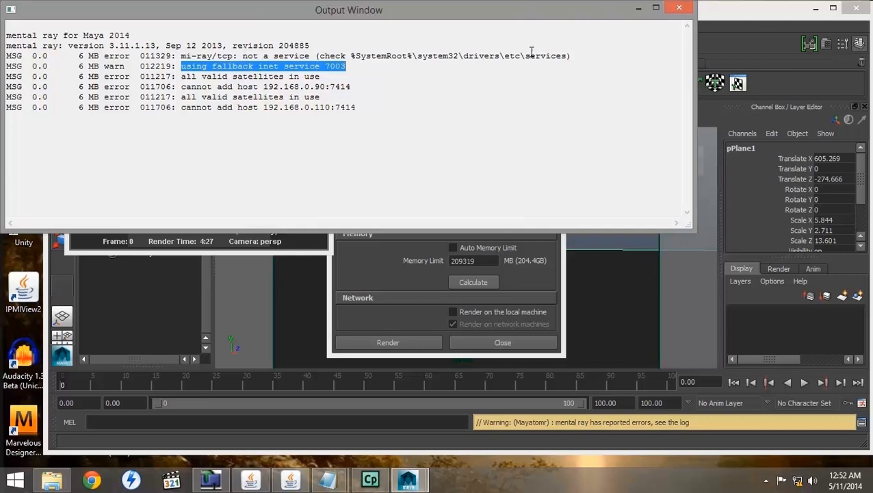
drag(694, 55, 414, 58)
click(353, 10)
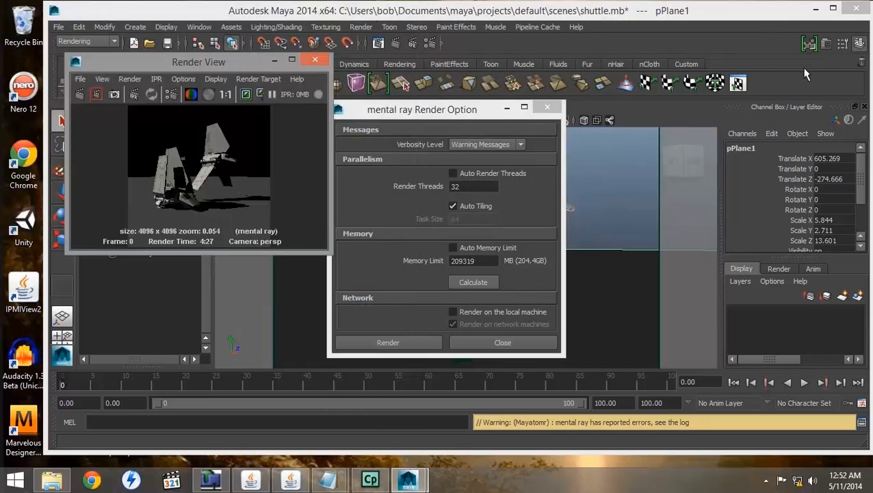
click(815, 9)
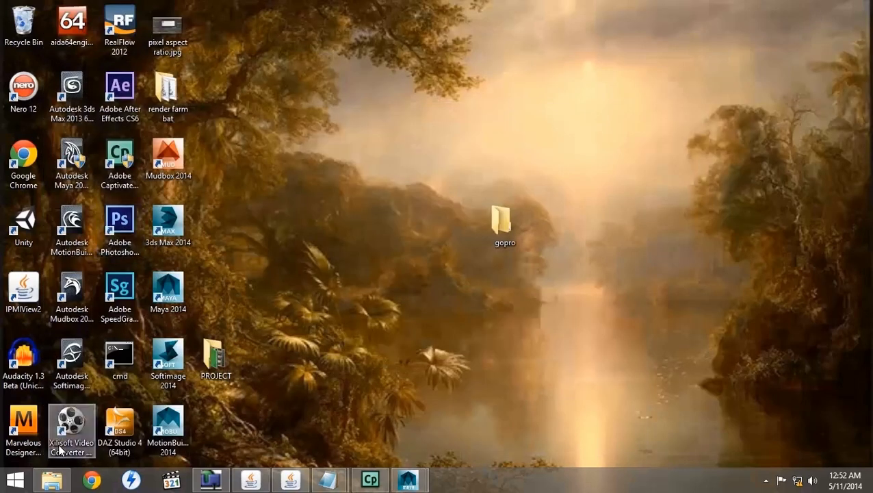
Open Maya.env from Documents\maya\2014-x64 in Notepad.
click(52, 479)
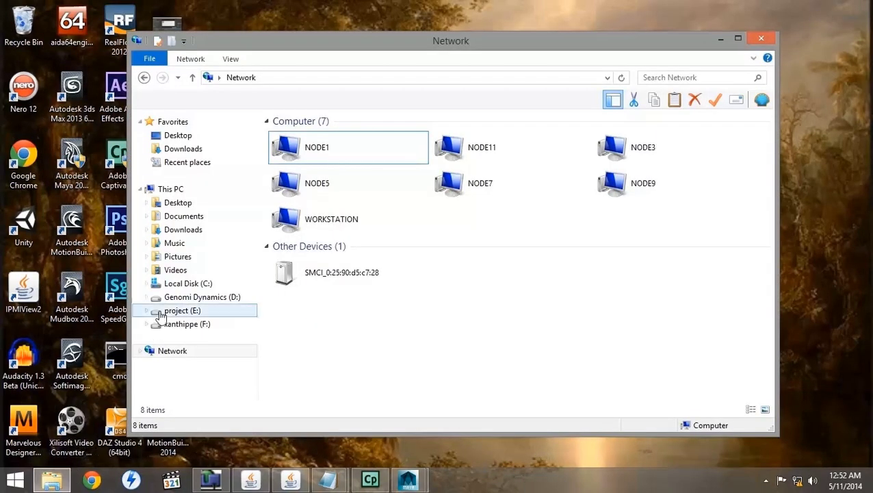
click(173, 216)
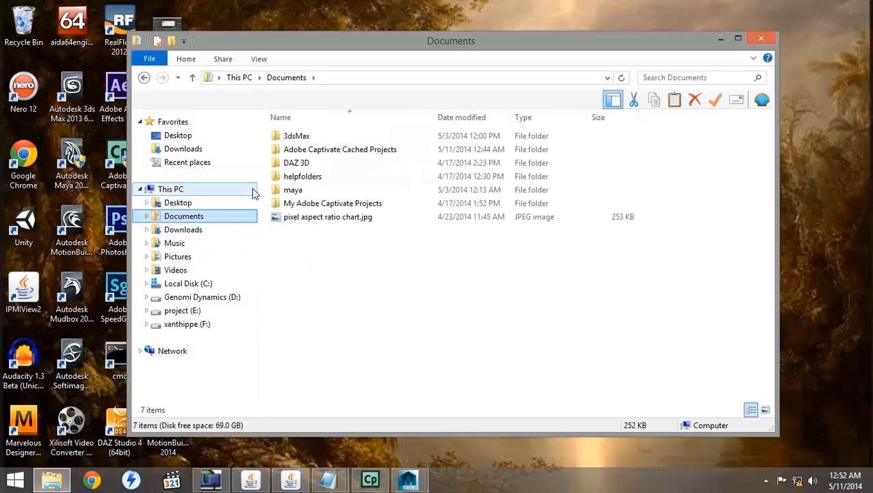
double_click(294, 191)
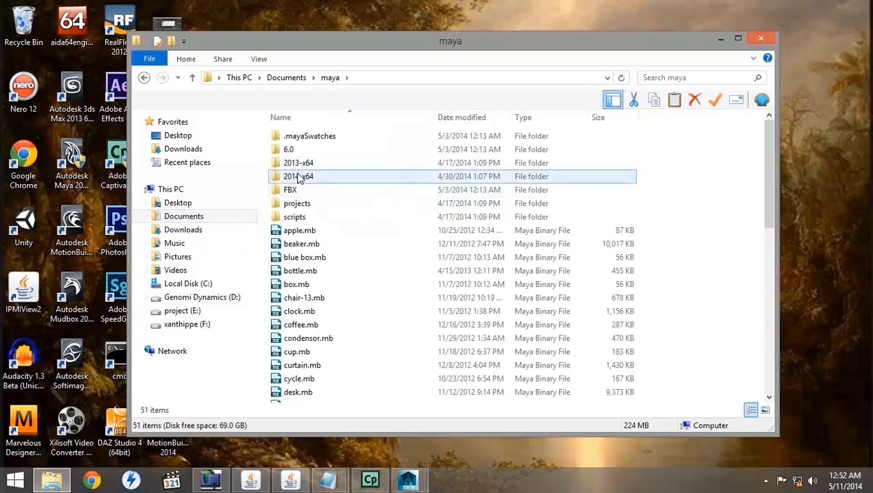
double_click(299, 177)
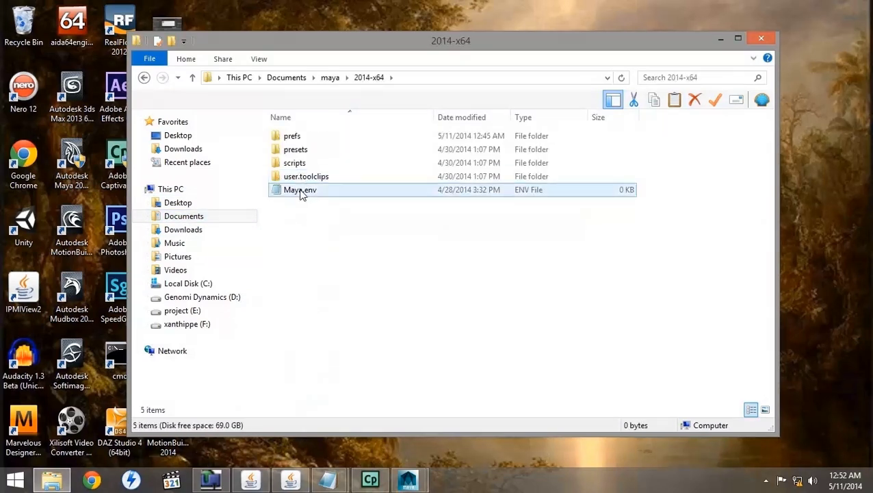
double_click(301, 191)
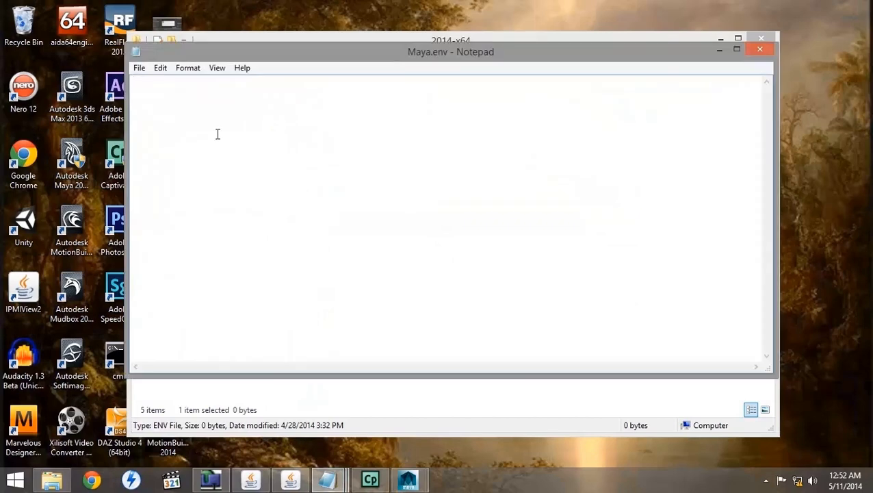
Copy the MI_RAY_SERVICE=mi-raysat2014 line from the untitled note into Maya.env.
mouse_move(327, 479)
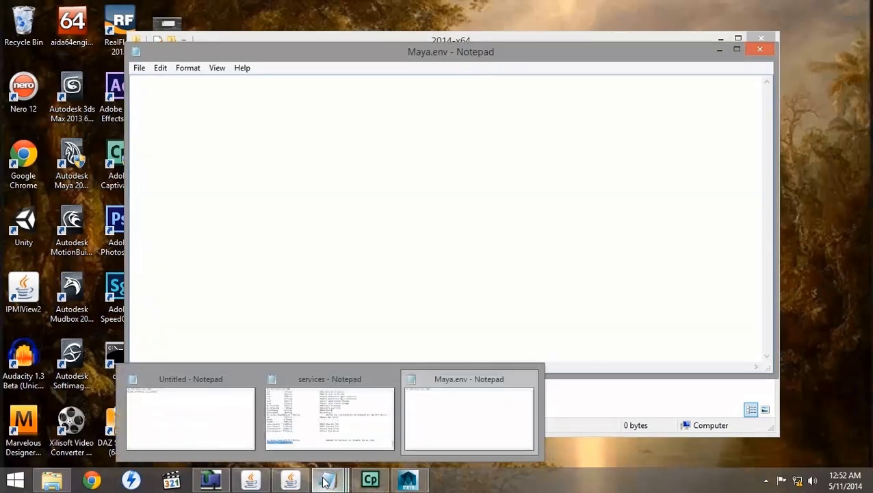
click(214, 414)
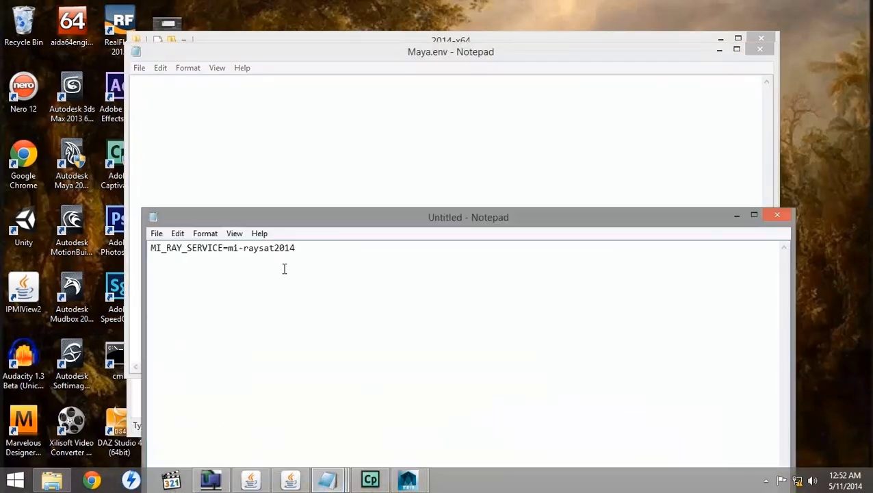
drag(337, 250, 145, 247)
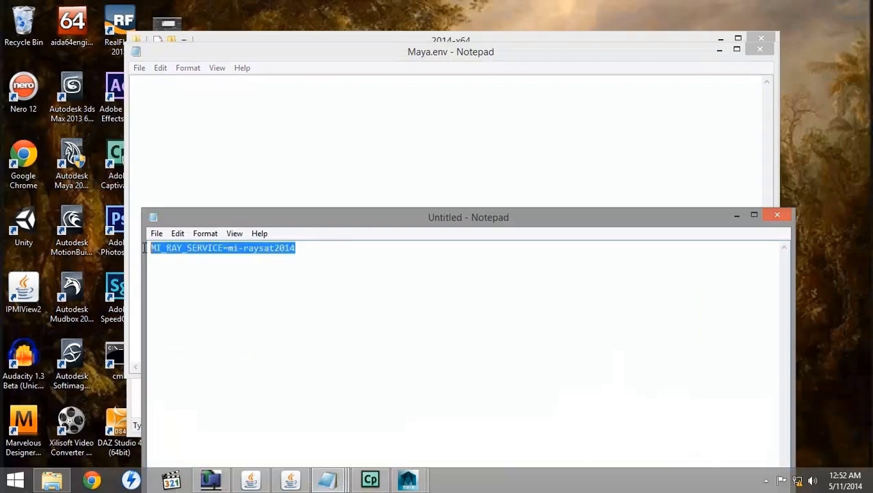
right_click(155, 249)
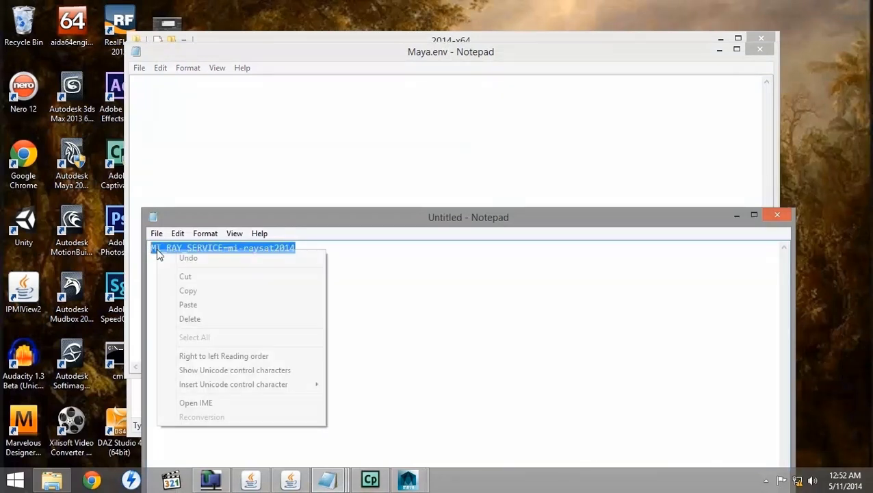
click(187, 293)
right_click(194, 158)
click(223, 209)
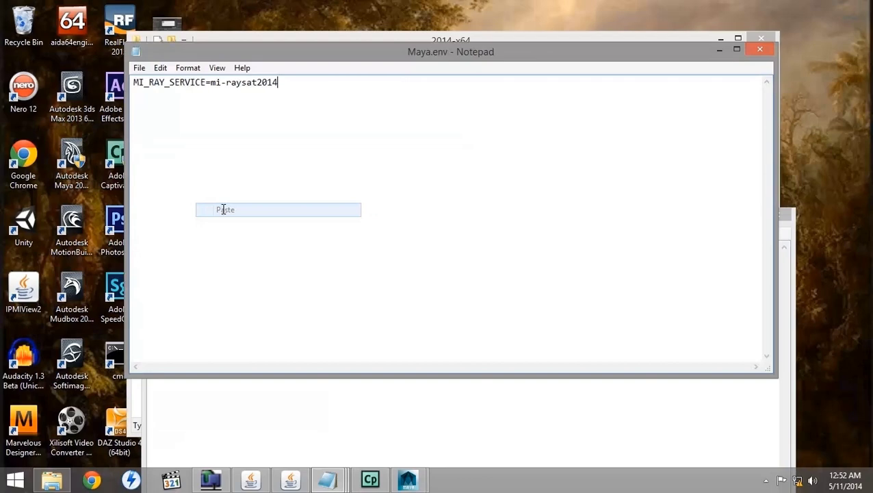
Save Maya.env, discard the untitled note, and reopen Maya.env to verify the line.
click(139, 68)
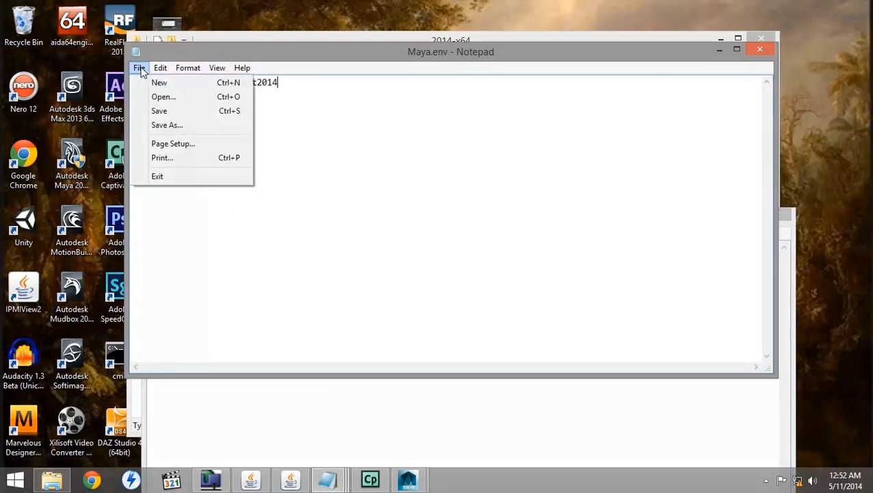
click(158, 111)
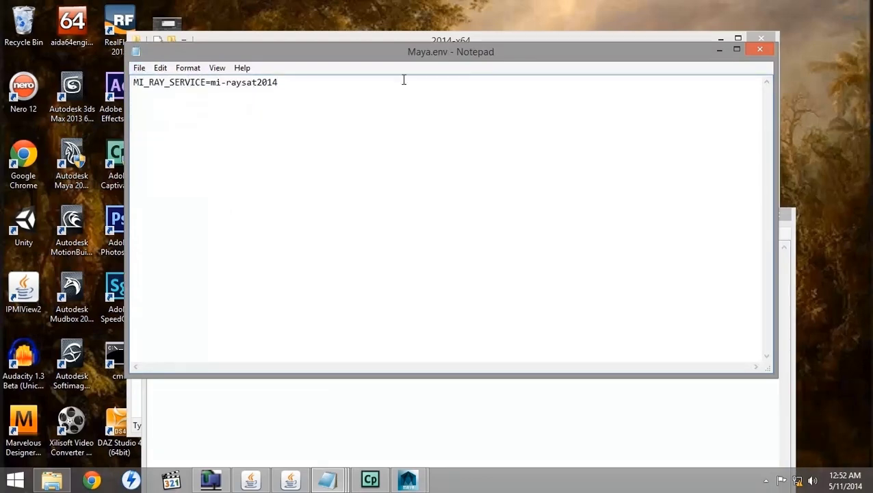
click(759, 48)
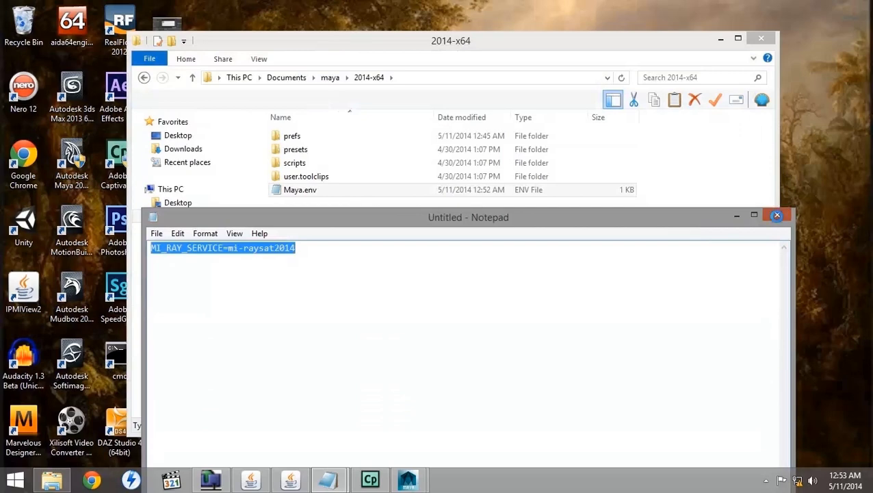
click(777, 215)
click(452, 242)
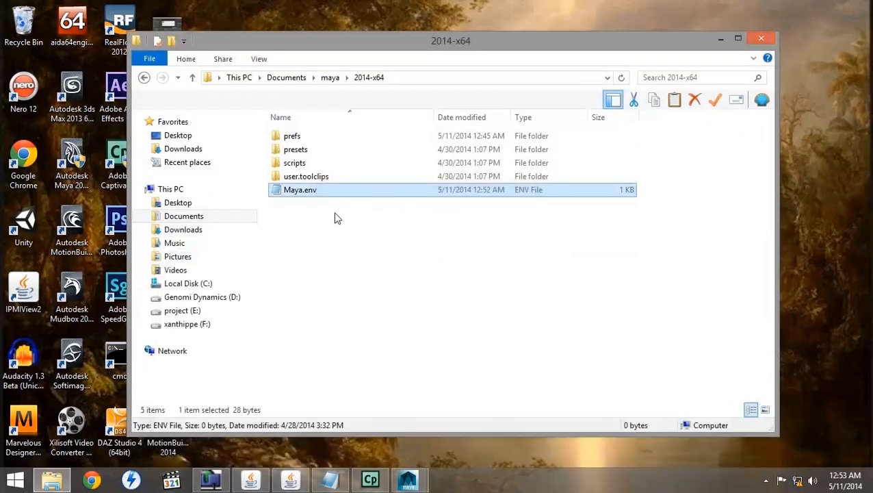
double_click(295, 192)
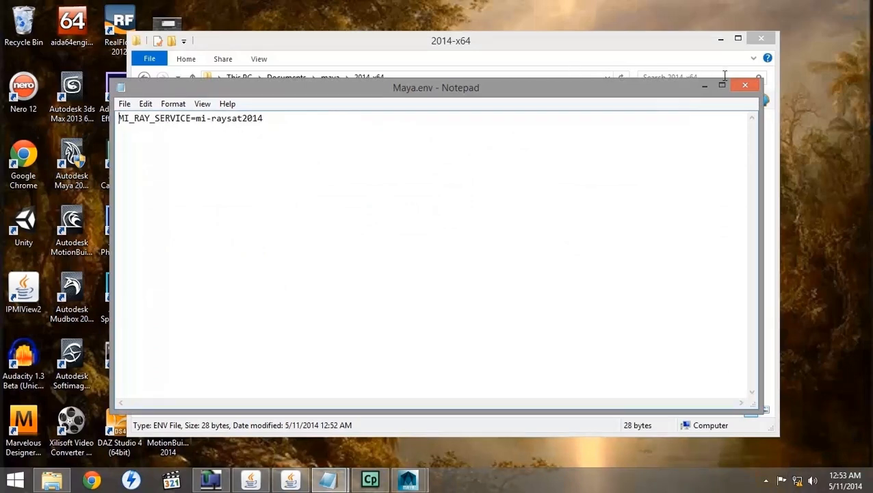
click(745, 87)
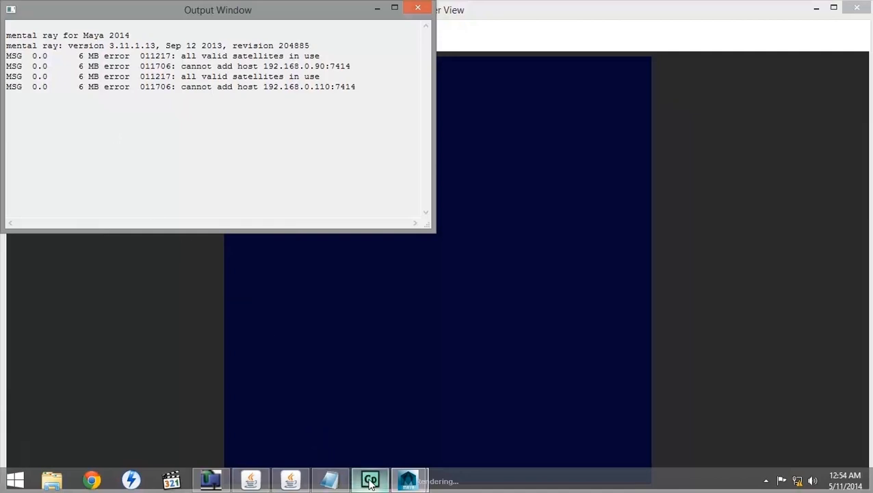
Open maya.rayhosts from Documents\maya\2014-x64\prefs in Notepad.
mouse_move(370, 481)
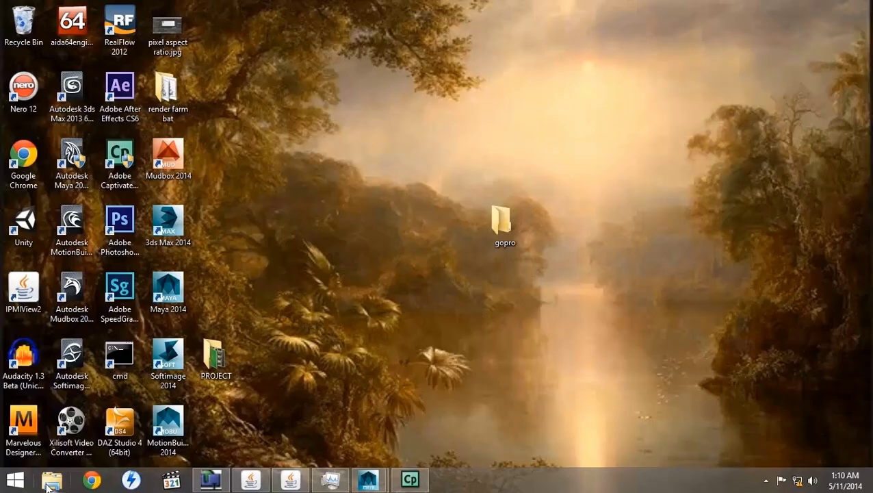
click(50, 481)
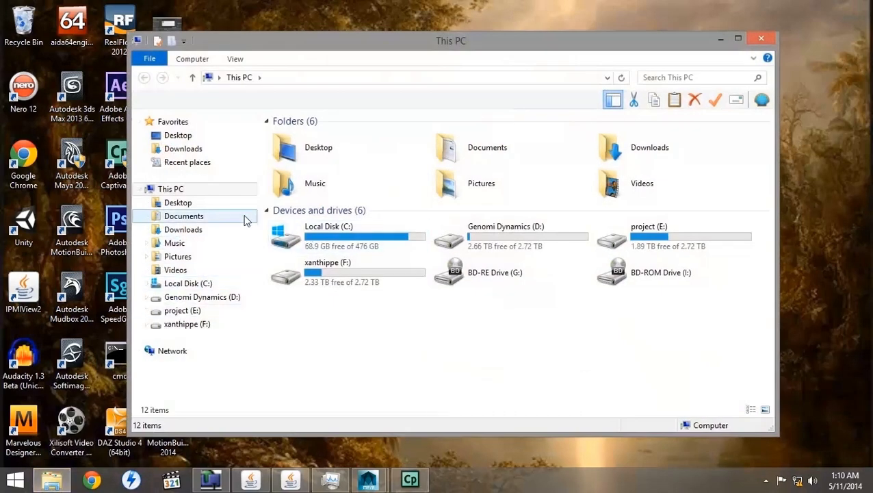
click(219, 217)
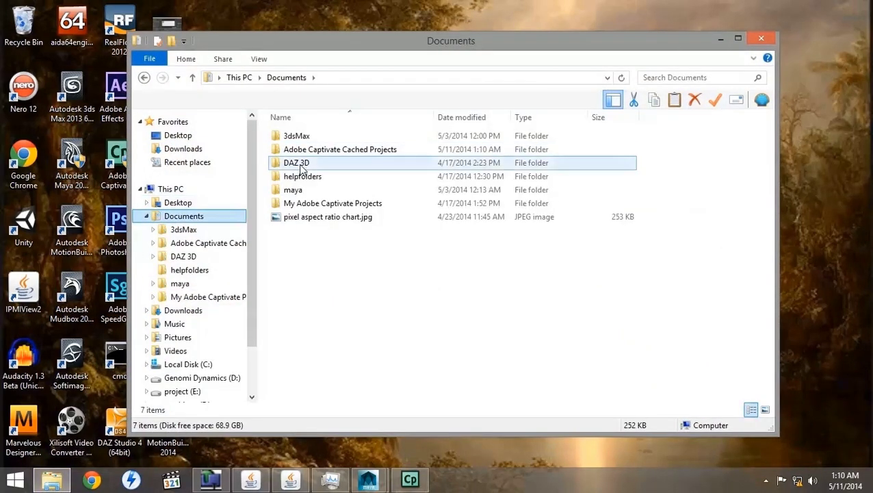
double_click(301, 189)
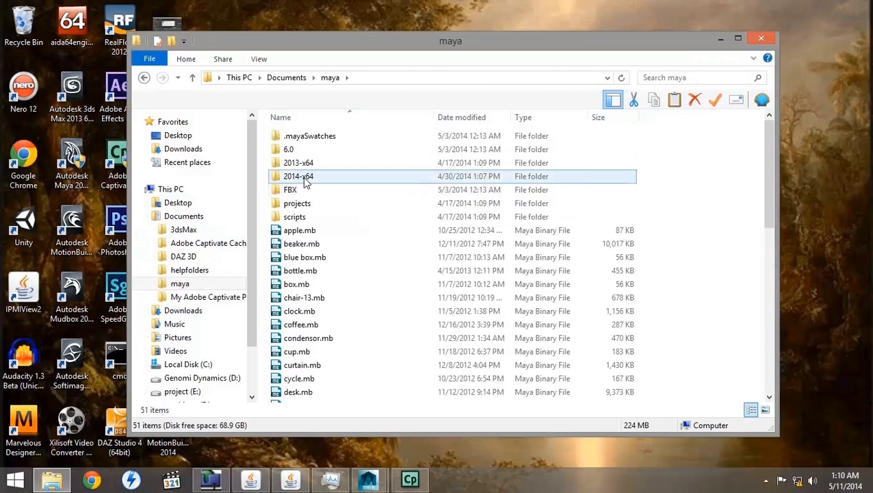
double_click(306, 176)
click(294, 138)
double_click(293, 138)
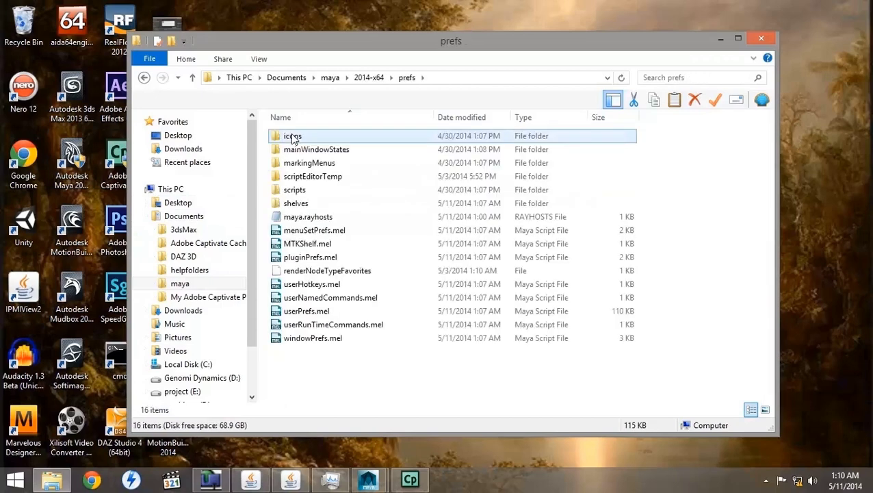
click(309, 218)
double_click(309, 218)
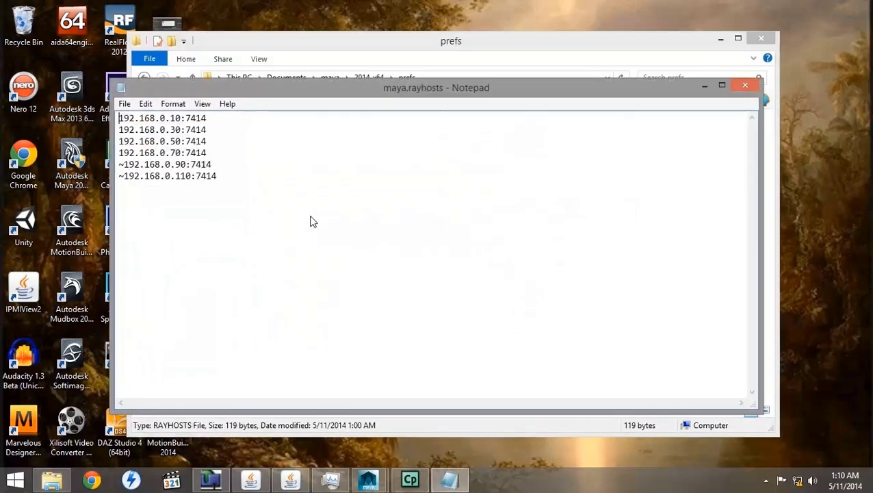
Delete the ~192.168.0.90:7414 and ~192.168.0.110:7414 lines, save, and close Notepad and Explorer.
drag(230, 193, 113, 164)
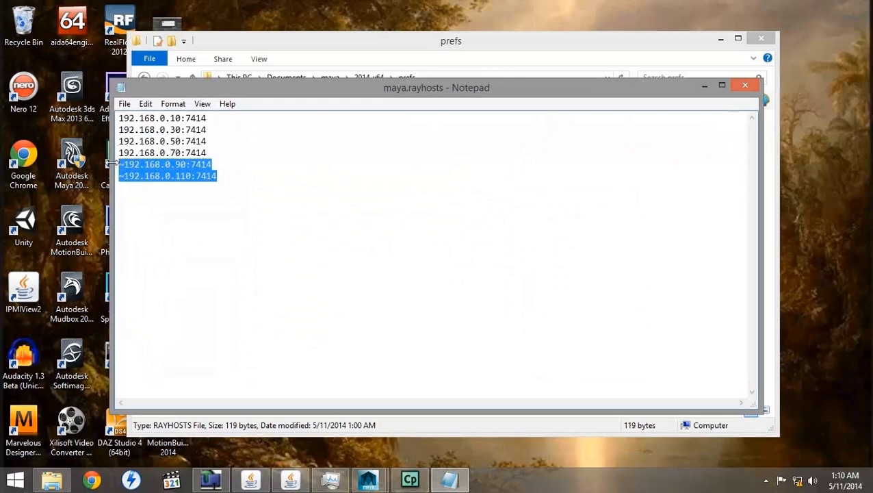
key(Delete)
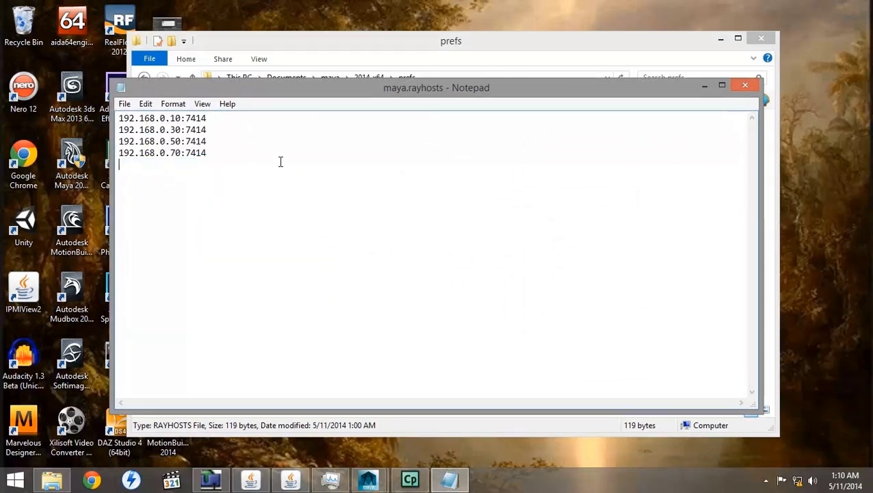
click(125, 103)
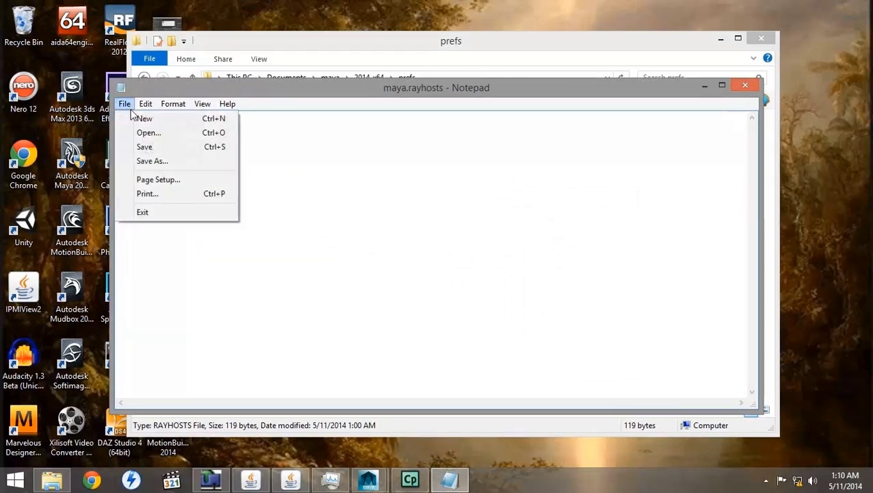
click(144, 146)
click(745, 85)
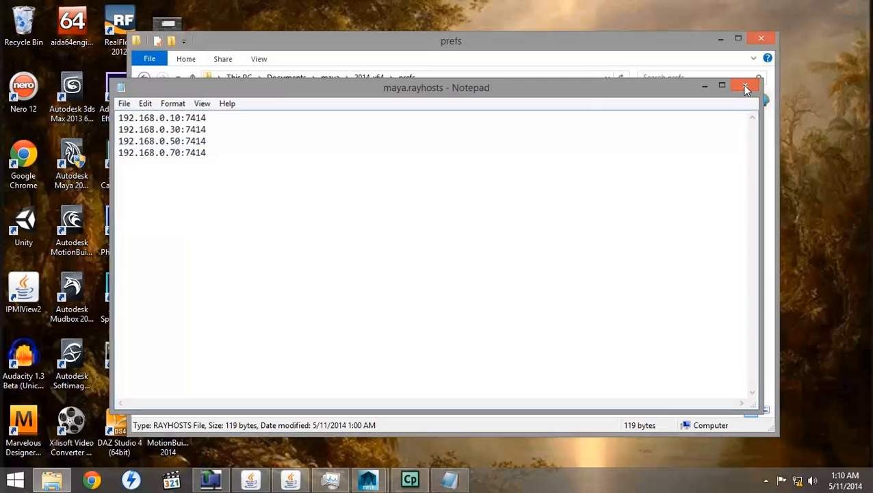
click(761, 38)
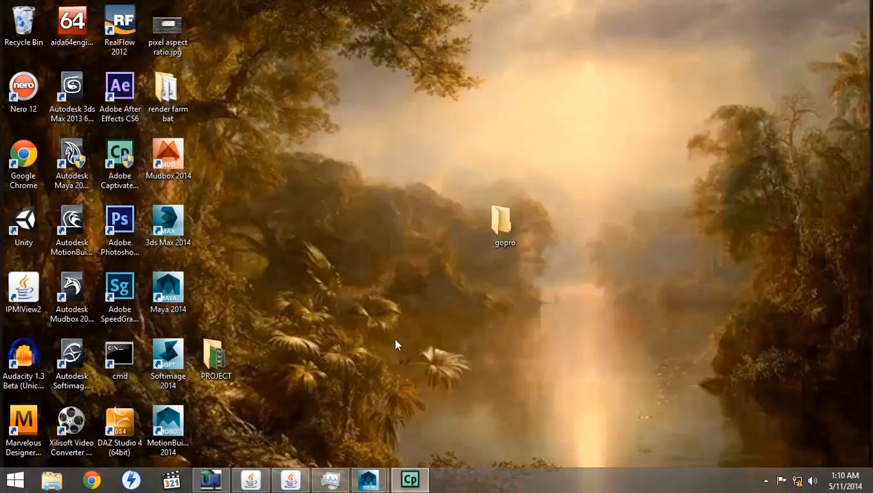
Re-render from the mental ray Render Option dialog, check the error-free log, then view the 192.168.0.101 Task Manager.
mouse_move(370, 479)
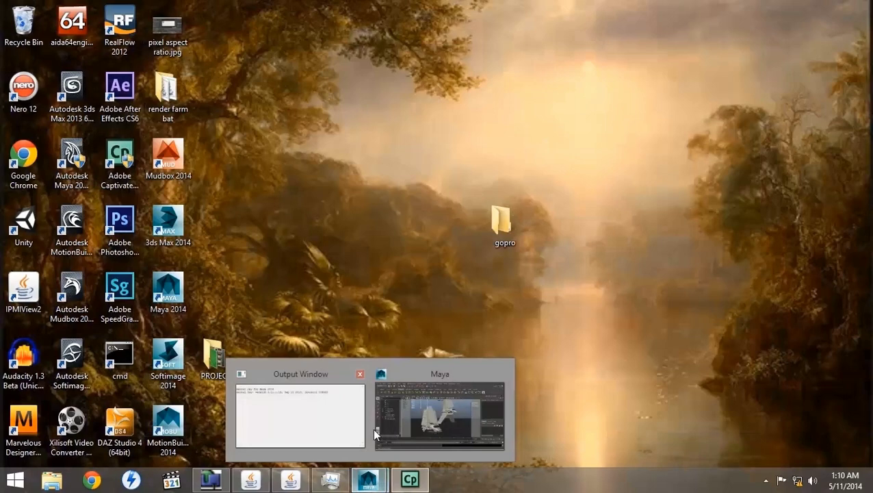
click(394, 380)
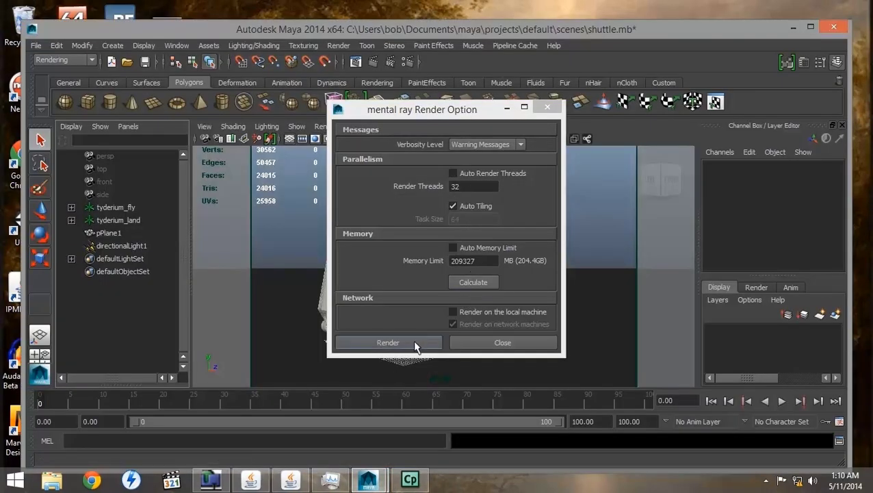
click(381, 349)
mouse_move(367, 480)
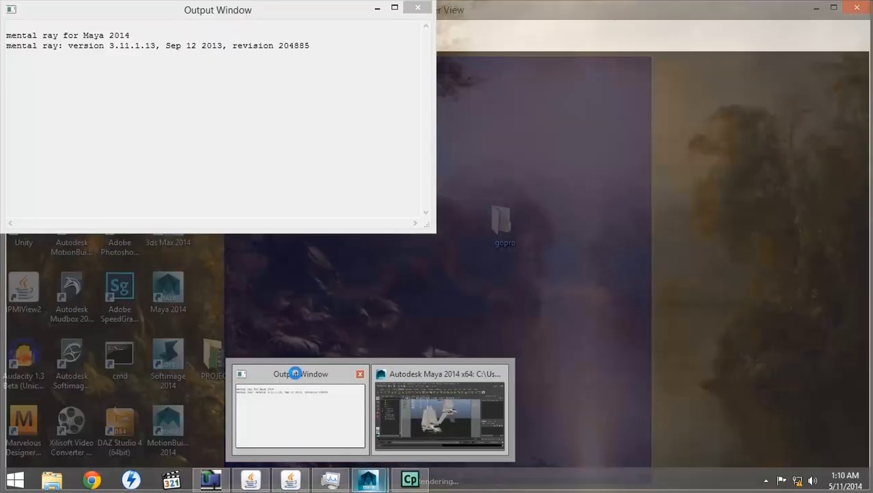
click(292, 371)
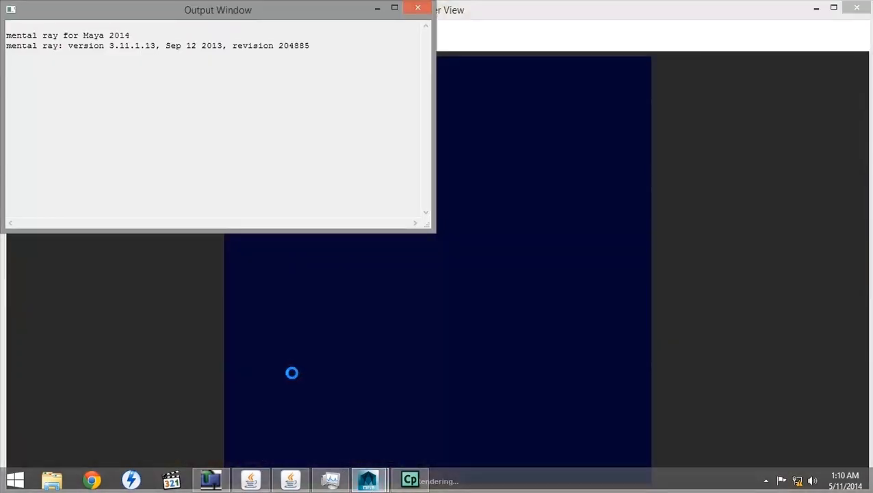
key(alt+Tab)
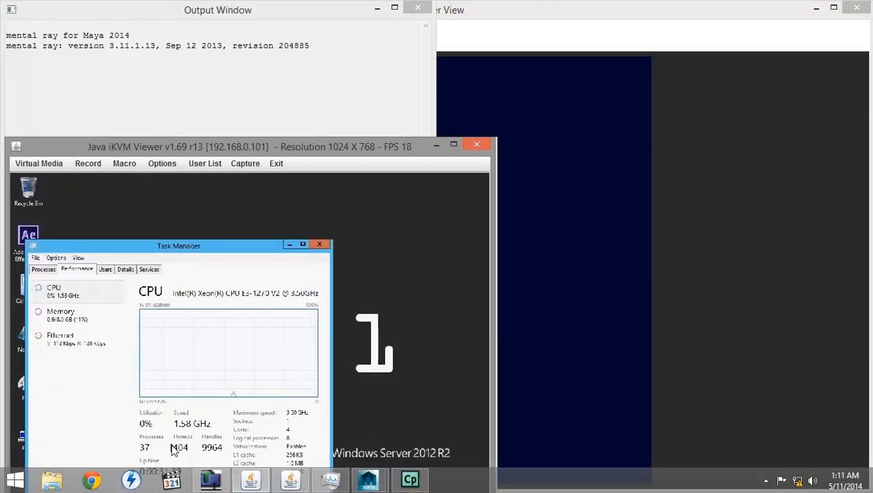